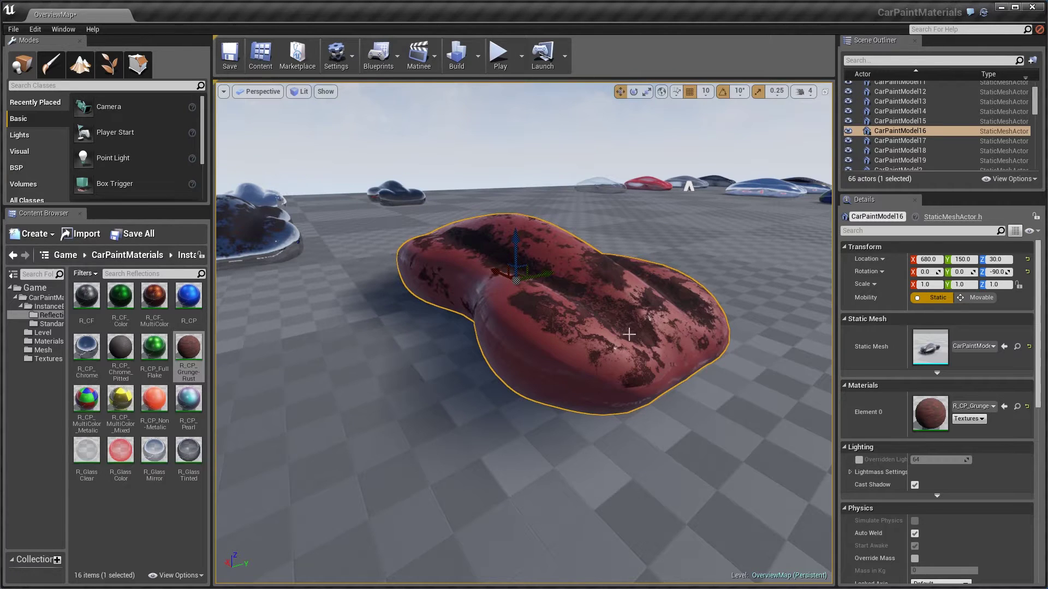
Step: Switch to mesh vertex painting for the selected rusty car model and enlarge the paint settings area to expose all brush options
scroll(618, 381, up, 5)
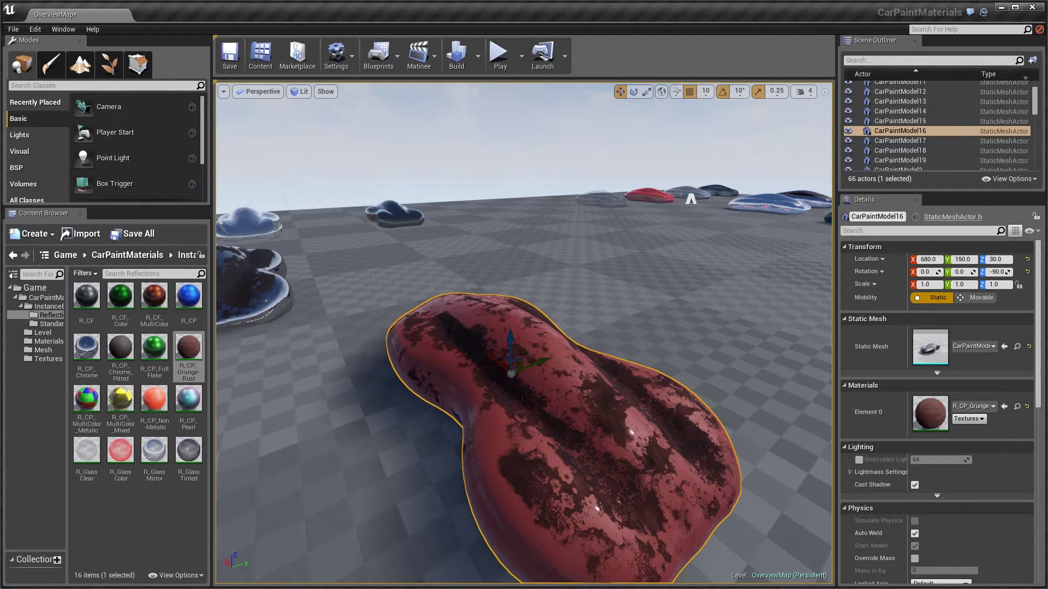
scroll(618, 381, down, 3)
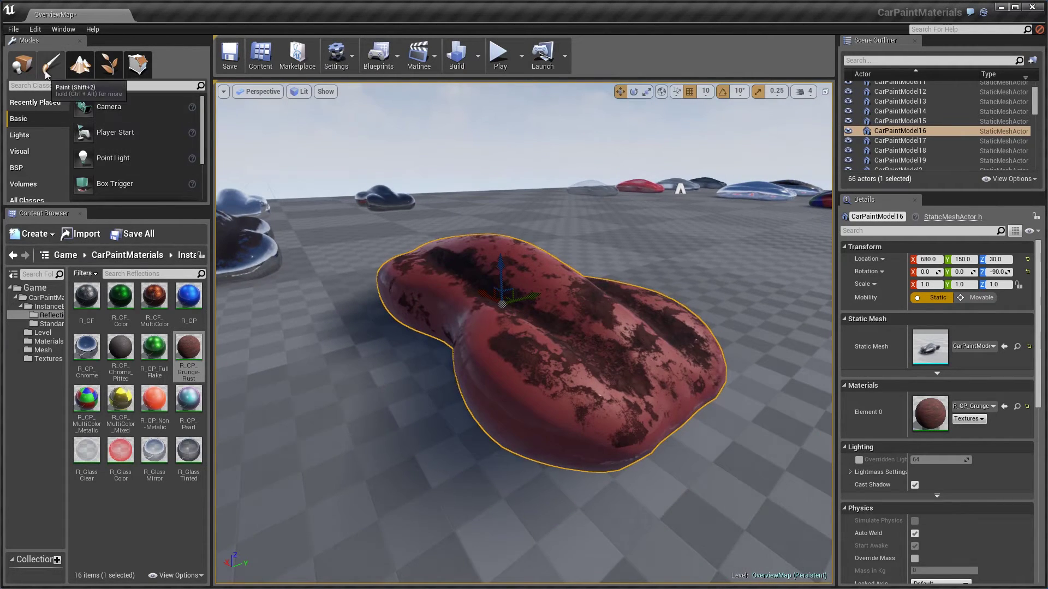
click(47, 73)
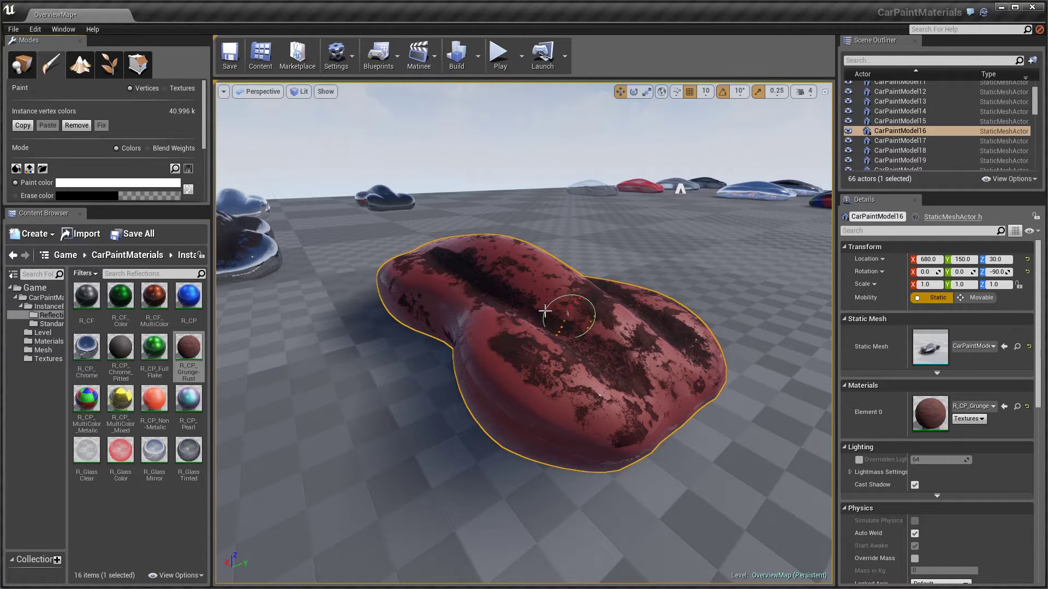
scroll(204, 147, down, 2)
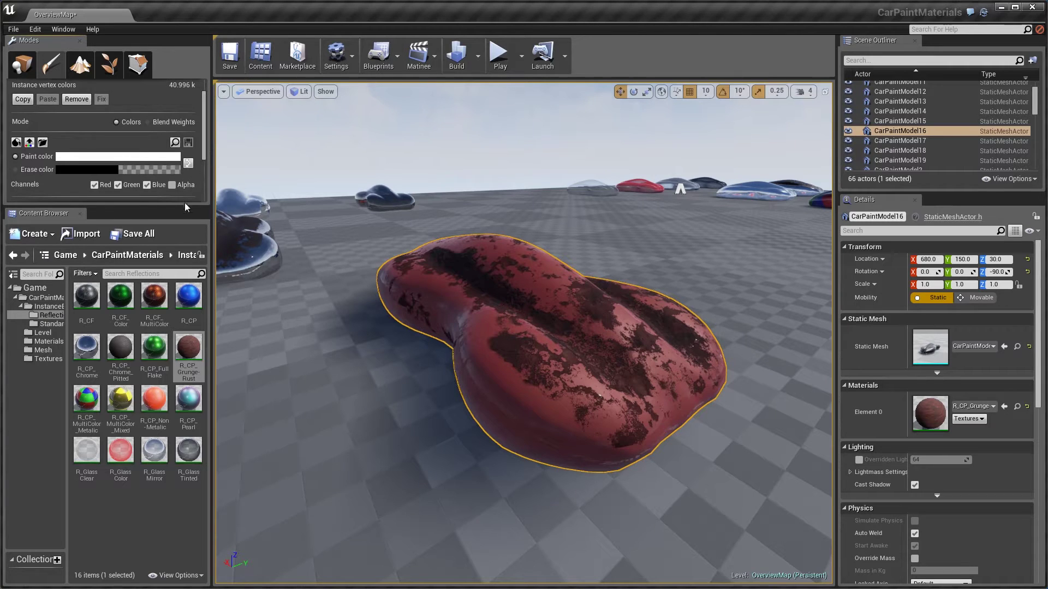
drag(92, 207, 93, 345)
right_drag(707, 468, 701, 467)
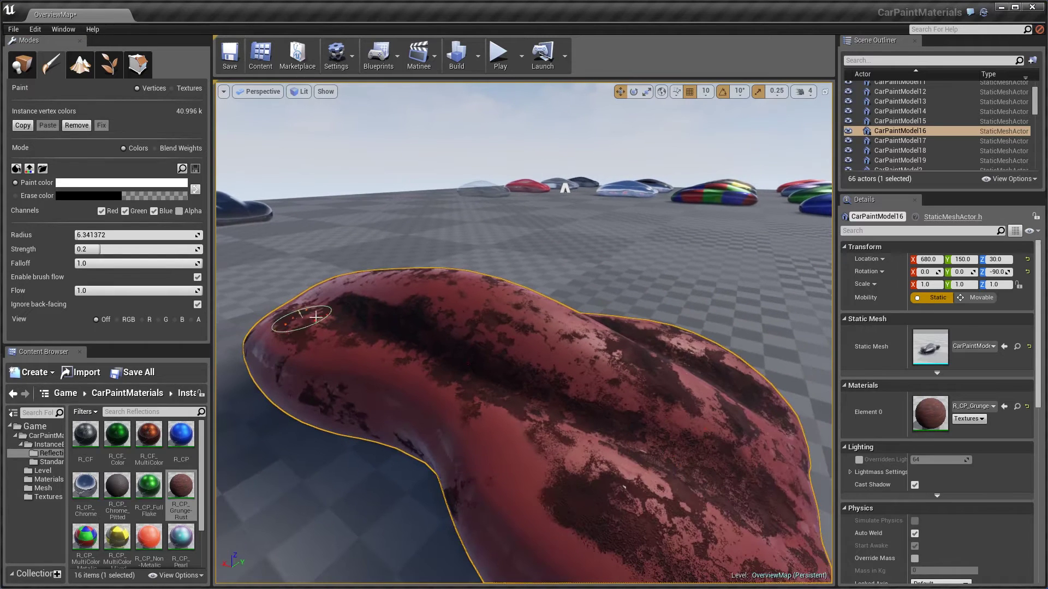
Step: Open the R_CP_Grunge-Rust material instance, examine its rust pattern on the preview sphere from several angles, and minimize the editor
double_click(922, 418)
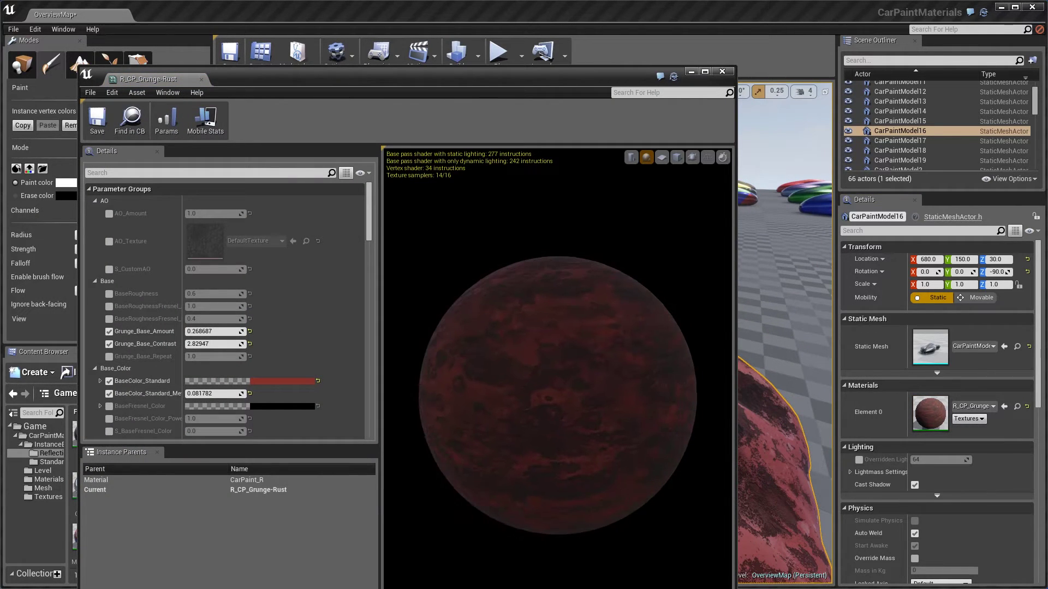
drag(615, 365, 597, 382)
right_drag(615, 365, 569, 333)
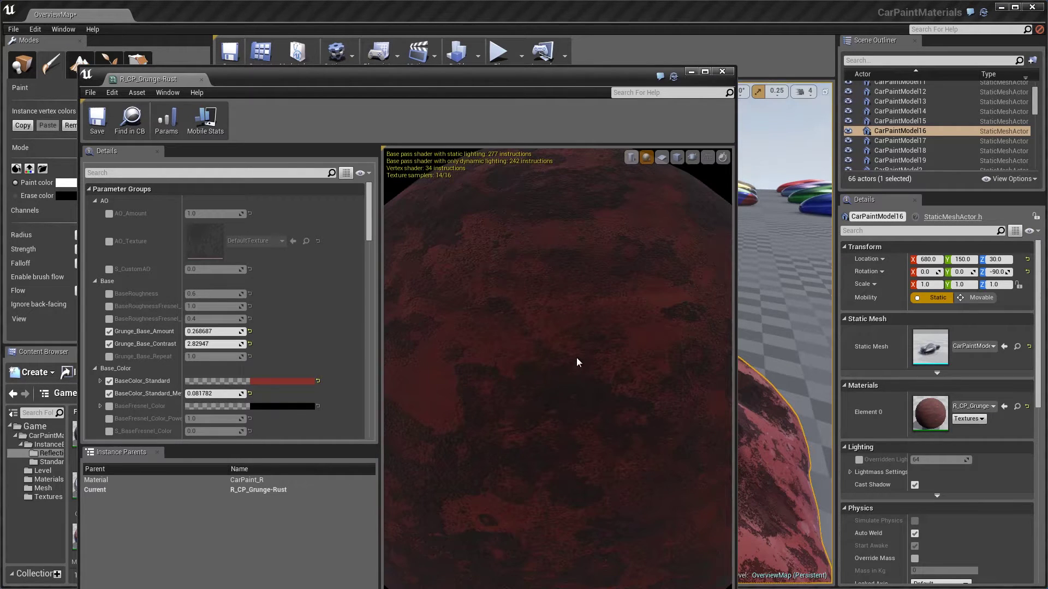
drag(577, 358, 591, 367)
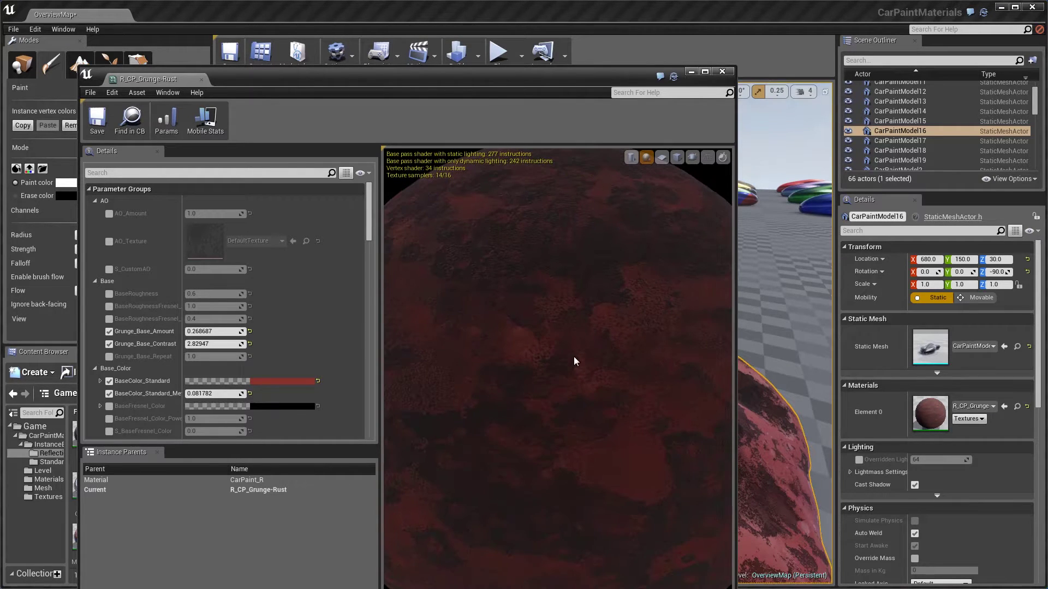
right_drag(574, 358, 574, 398)
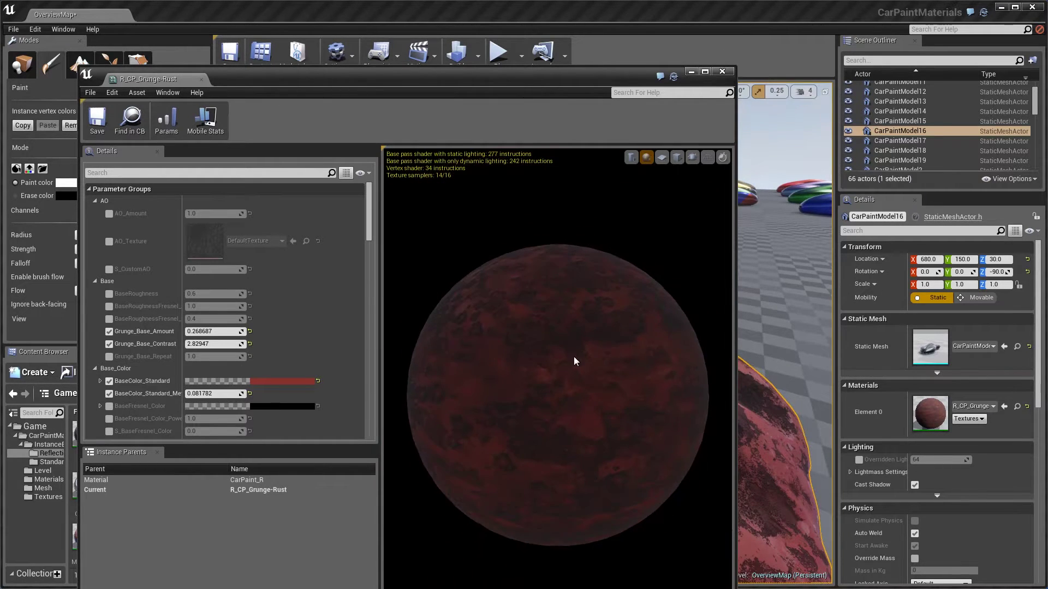
drag(574, 362, 579, 377)
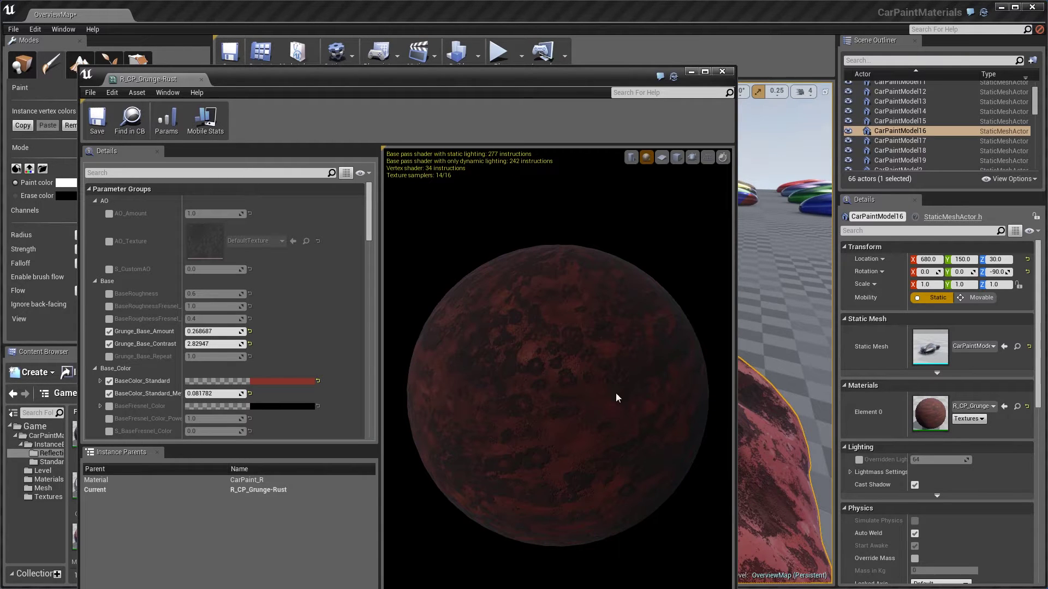
drag(628, 357, 588, 422)
drag(630, 342, 633, 302)
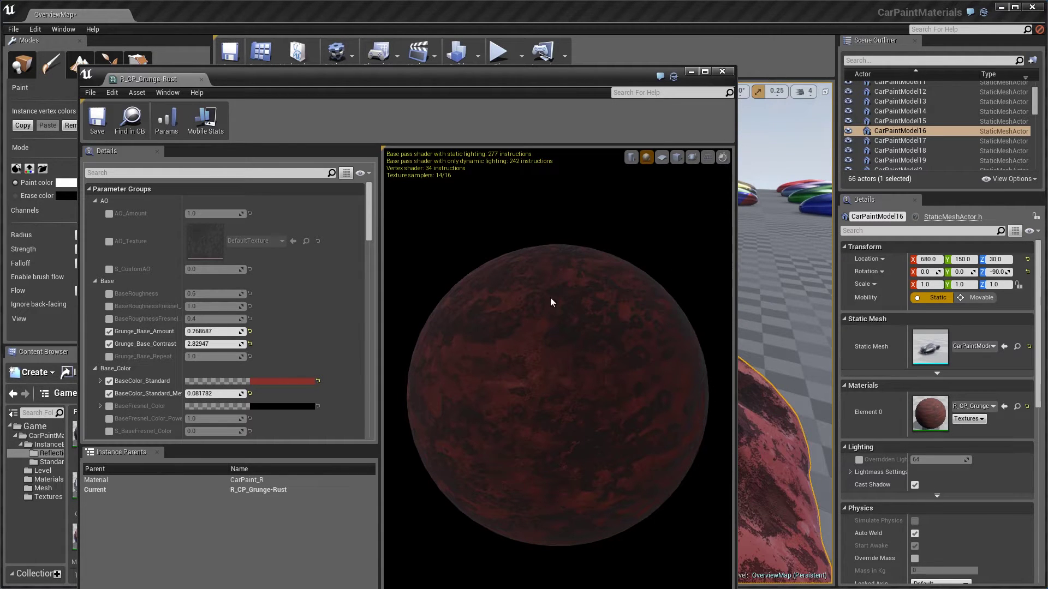
click(691, 72)
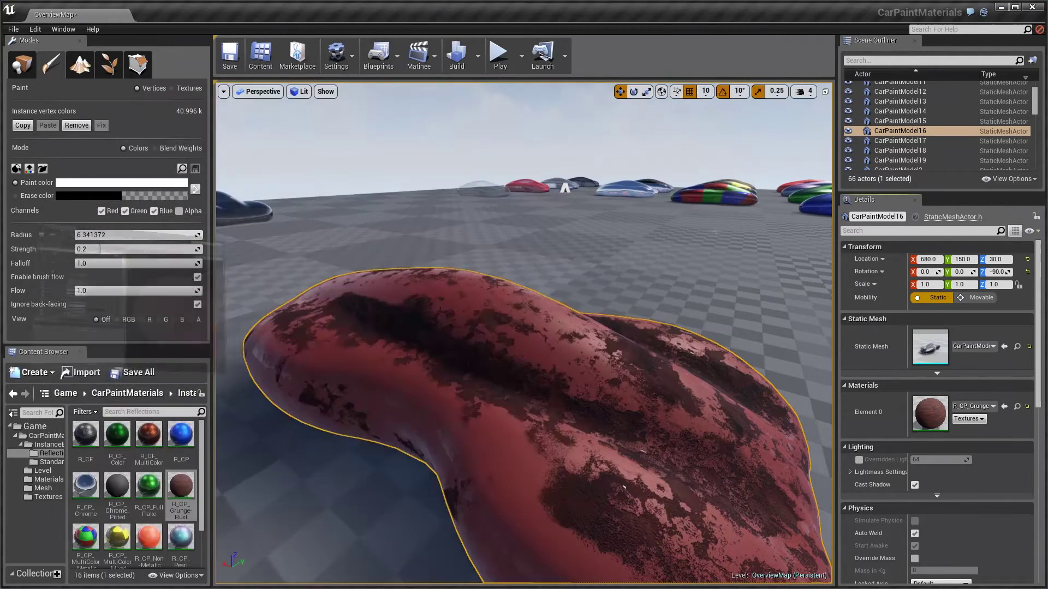
Step: Fill the whole rusty car model with the white paint color and examine its surface up close
key(s)
mouse_move(639, 261)
right_down()
mouse_move(663, 250)
mouse_move(639, 261)
right_up()
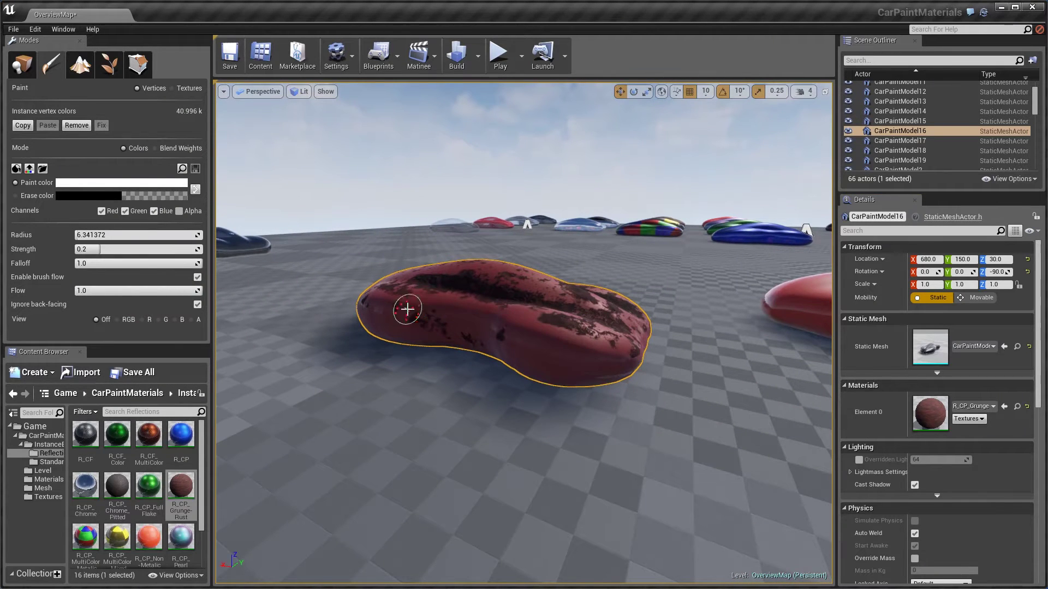
mouse_move(615, 408)
right_down()
mouse_move(592, 386)
mouse_move(615, 408)
right_up()
key(w)
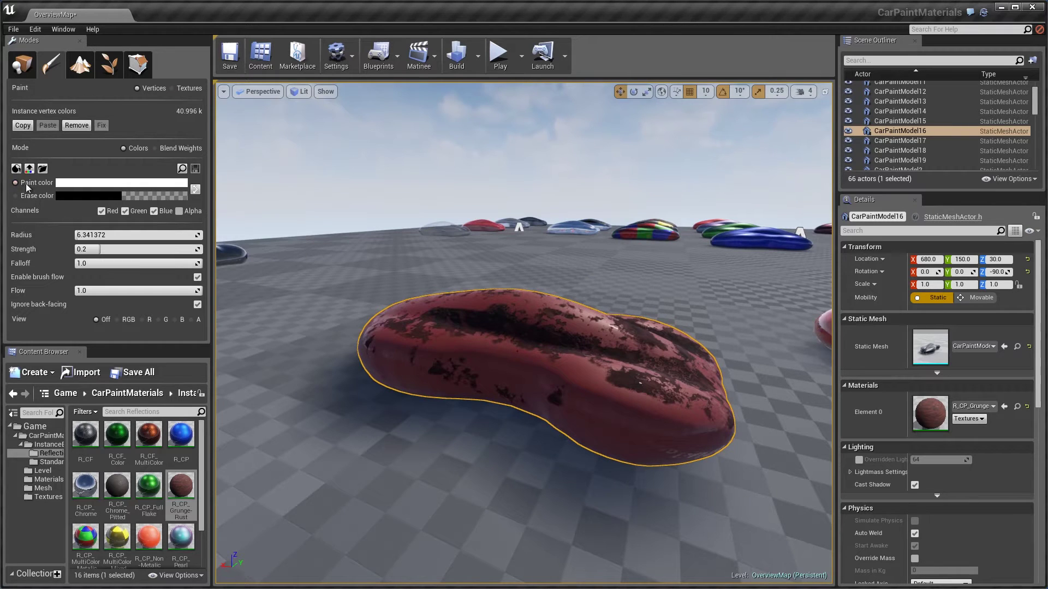
click(17, 170)
key(w)
mouse_move(597, 293)
right_down()
mouse_move(598, 319)
mouse_move(620, 312)
right_up()
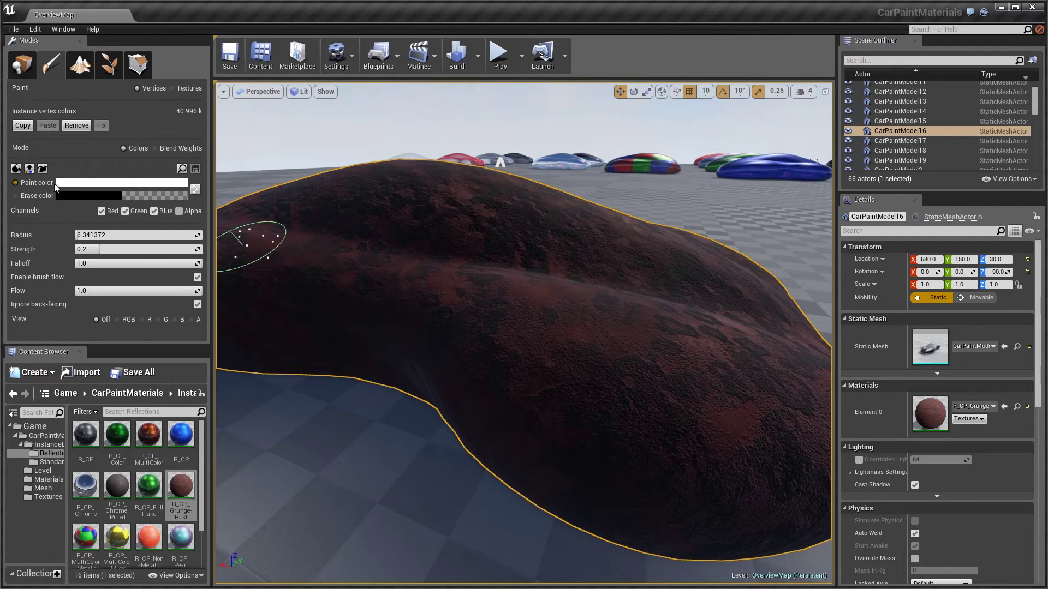
Step: Set the paint color to black (000000FF) and fill the whole car model with it
click(78, 185)
drag(235, 289, 233, 355)
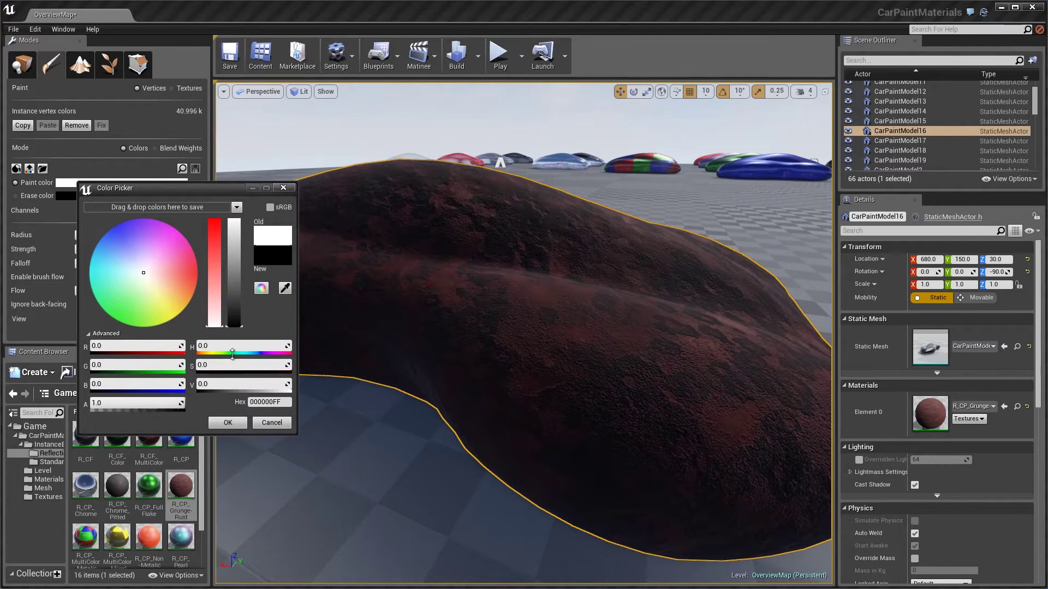
click(227, 422)
click(17, 168)
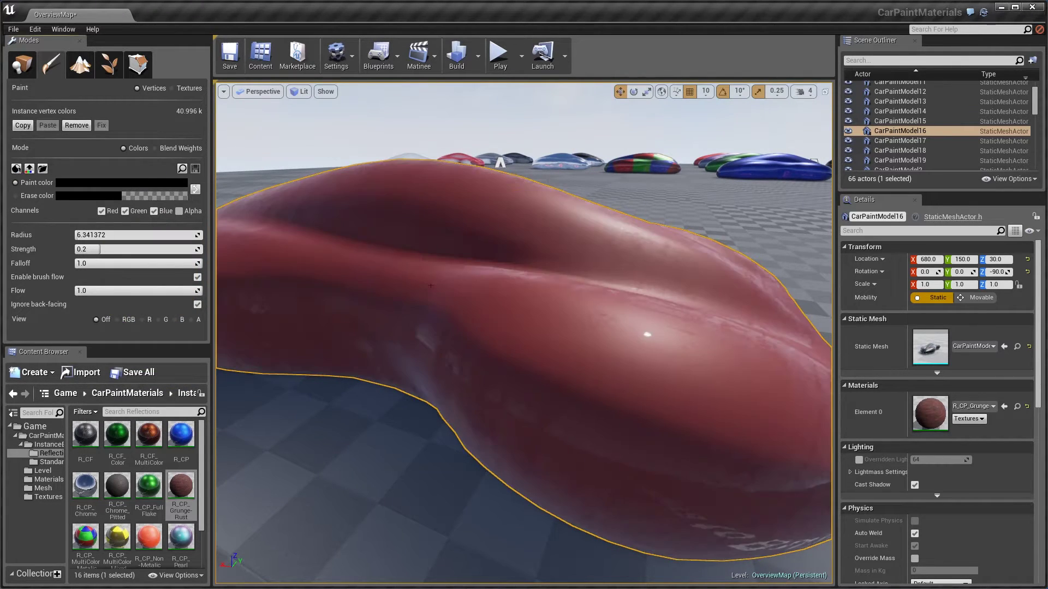
key(f)
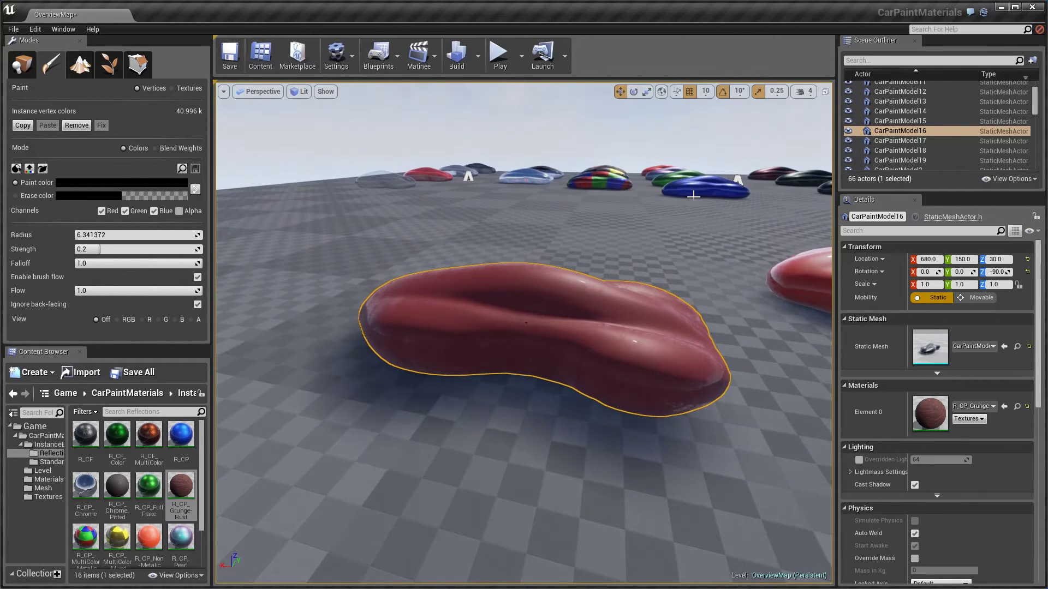
Step: Set the paint color to pure green (00FF00FF), with the red value at 0
click(102, 184)
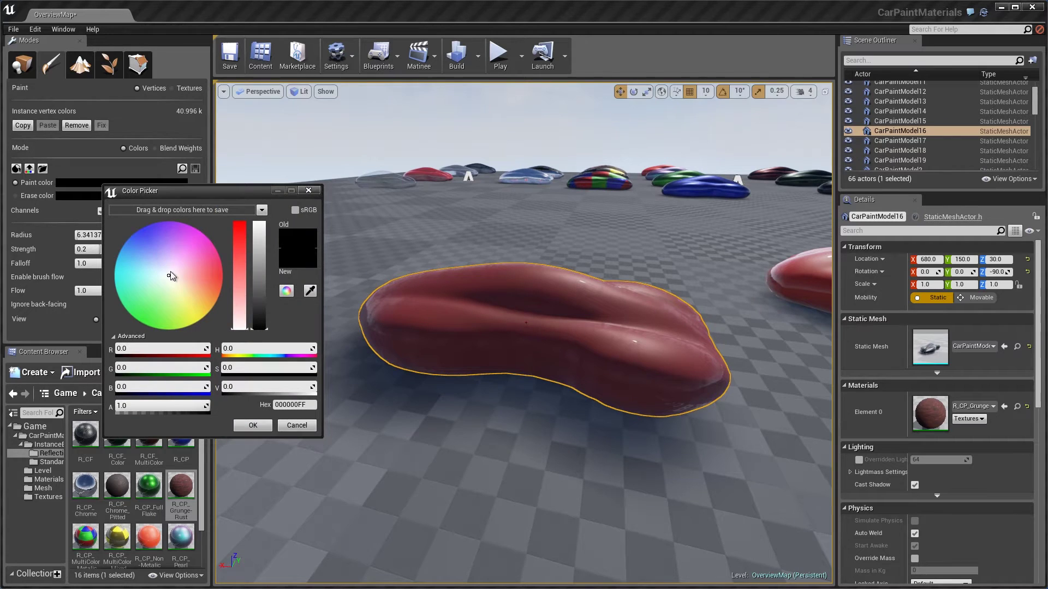
mouse_move(170, 276)
mouse_down()
mouse_move(149, 326)
mouse_move(158, 328)
mouse_up()
drag(257, 291, 273, 192)
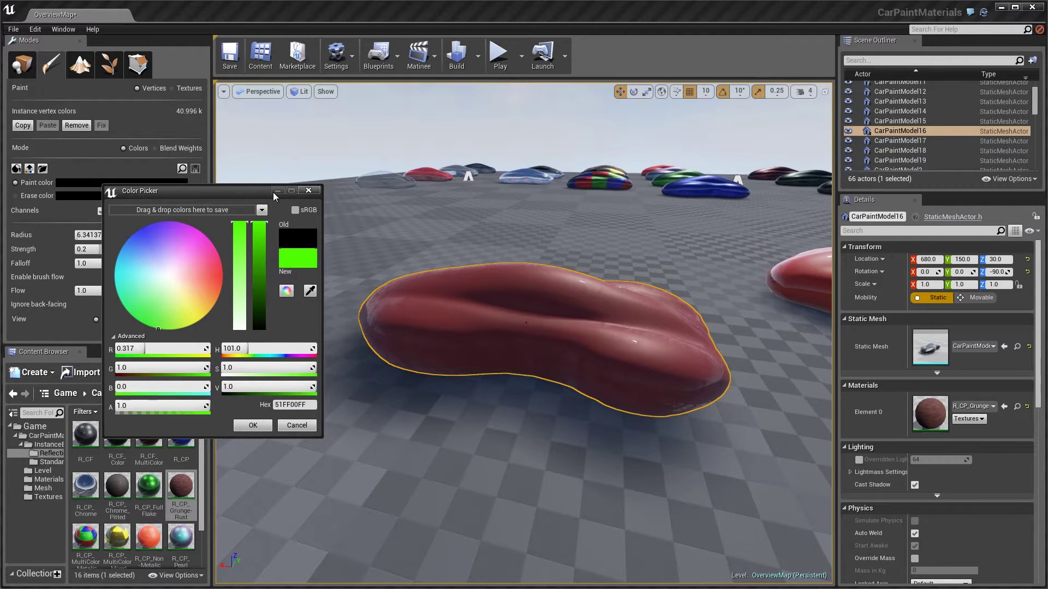
click(165, 347)
text(0)
key(Return)
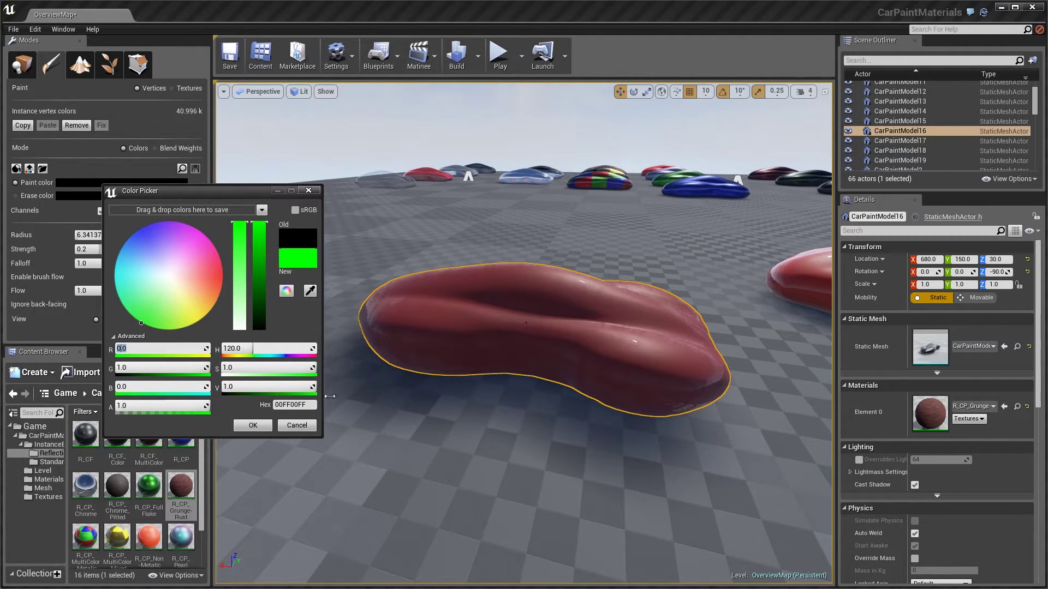
click(270, 426)
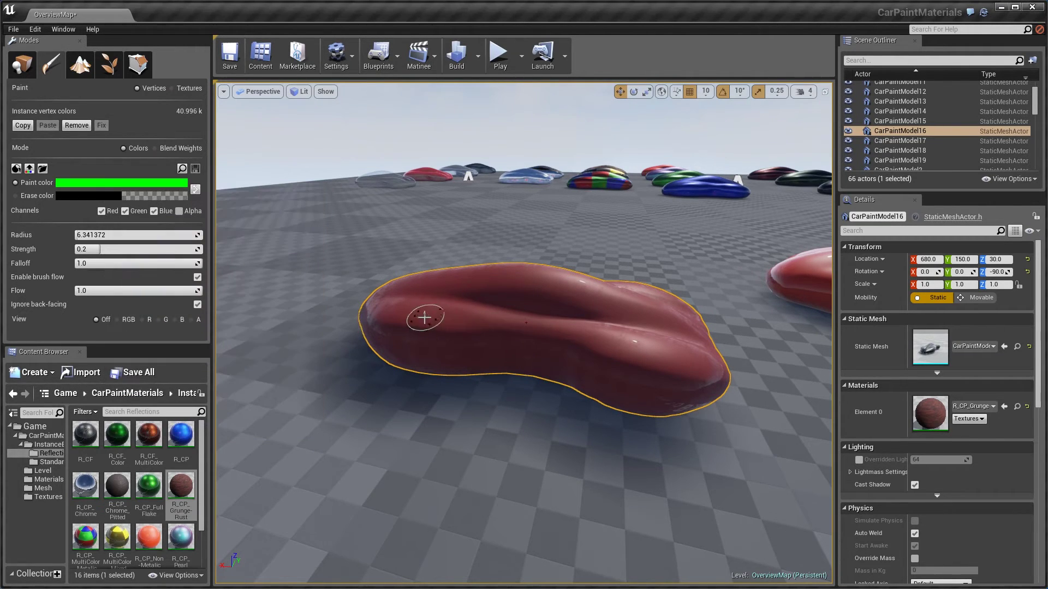
Step: Paint long green vertex color strokes along the top and side of the car model to add rust
mouse_move(425, 317)
mouse_down()
mouse_move(598, 332)
mouse_move(648, 349)
mouse_move(425, 321)
mouse_move(512, 285)
mouse_move(633, 305)
mouse_up()
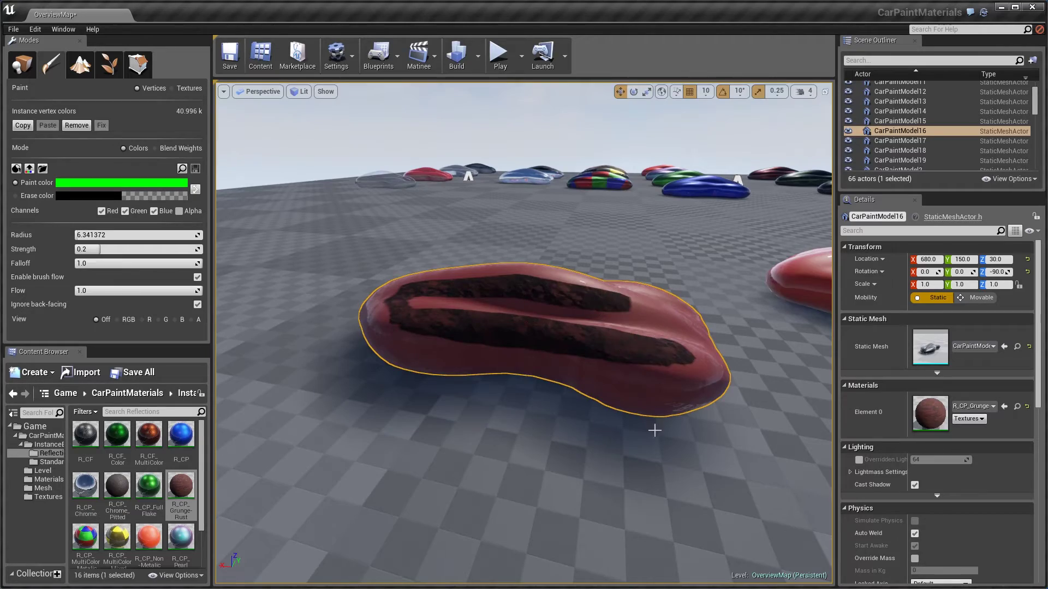
mouse_move(655, 431)
right_down()
mouse_move(592, 406)
mouse_move(415, 420)
right_up()
right_drag(590, 423, 589, 414)
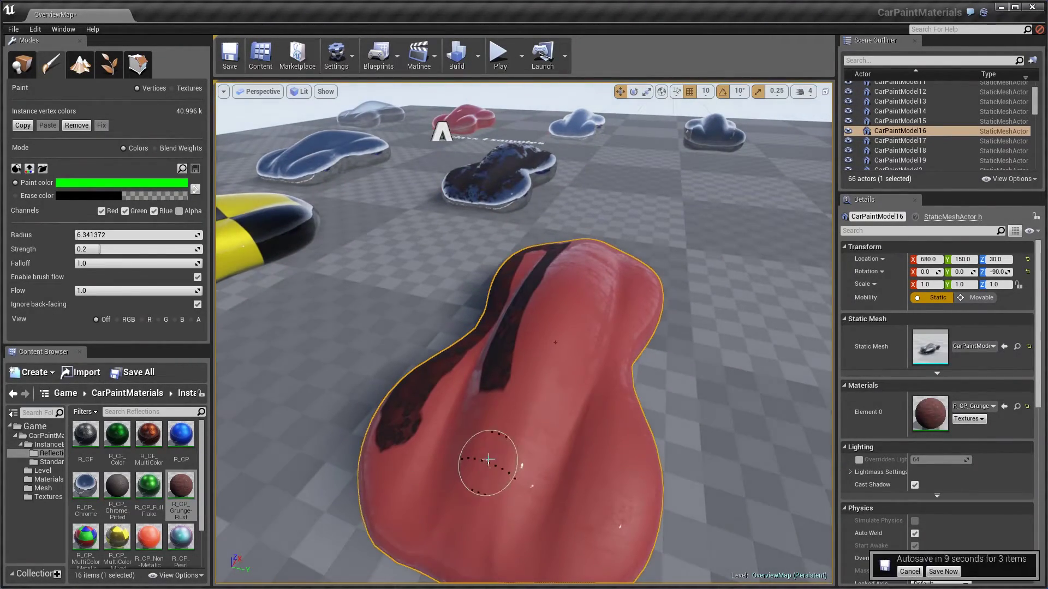
mouse_move(489, 461)
mouse_down()
mouse_move(586, 275)
mouse_move(613, 326)
mouse_move(551, 507)
mouse_move(467, 484)
mouse_move(473, 402)
mouse_move(510, 321)
mouse_move(425, 477)
mouse_up()
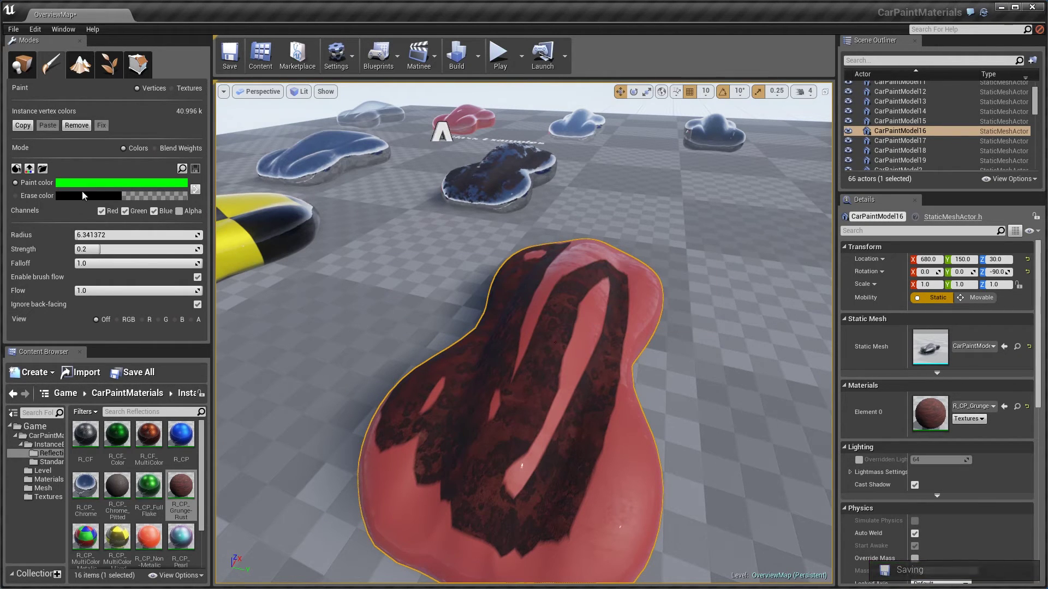
Step: Set the paint color to red (FF0700FF) and paint around the edges of the rusted strokes on the car model to break them up
click(102, 185)
drag(172, 279, 226, 280)
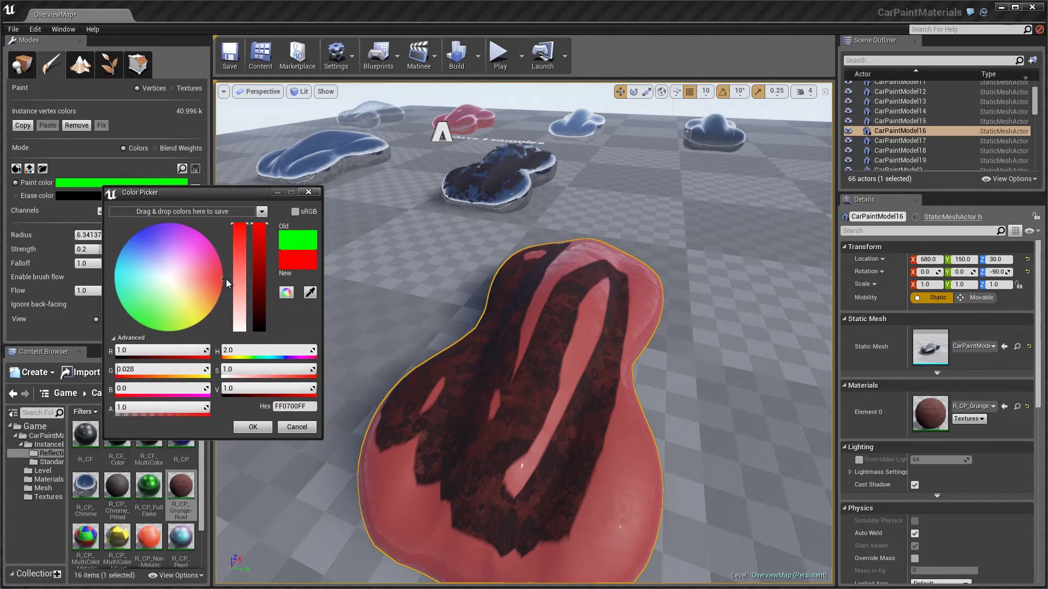
click(252, 427)
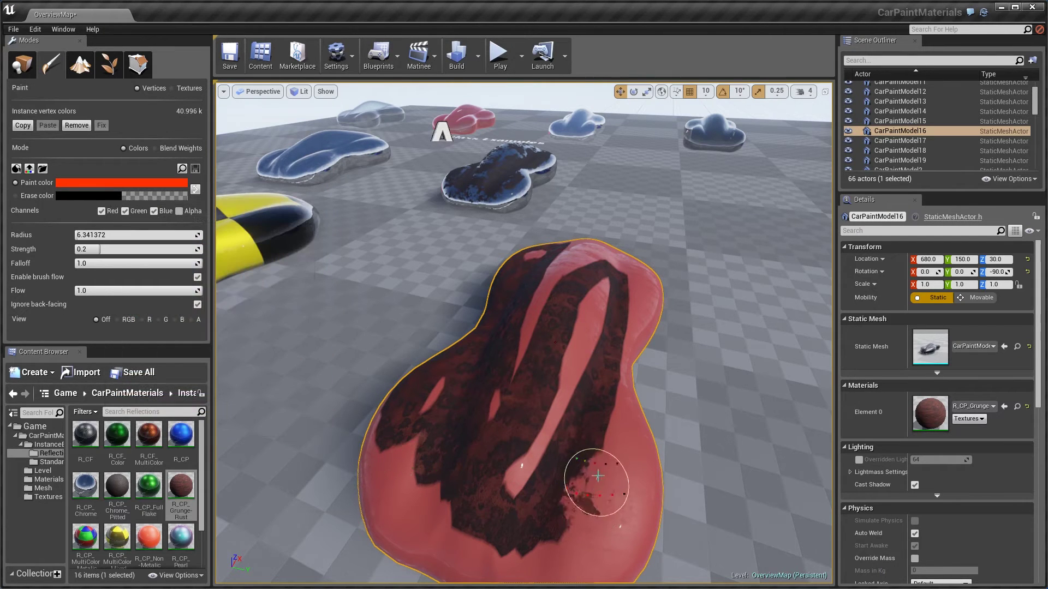
drag(597, 476, 630, 409)
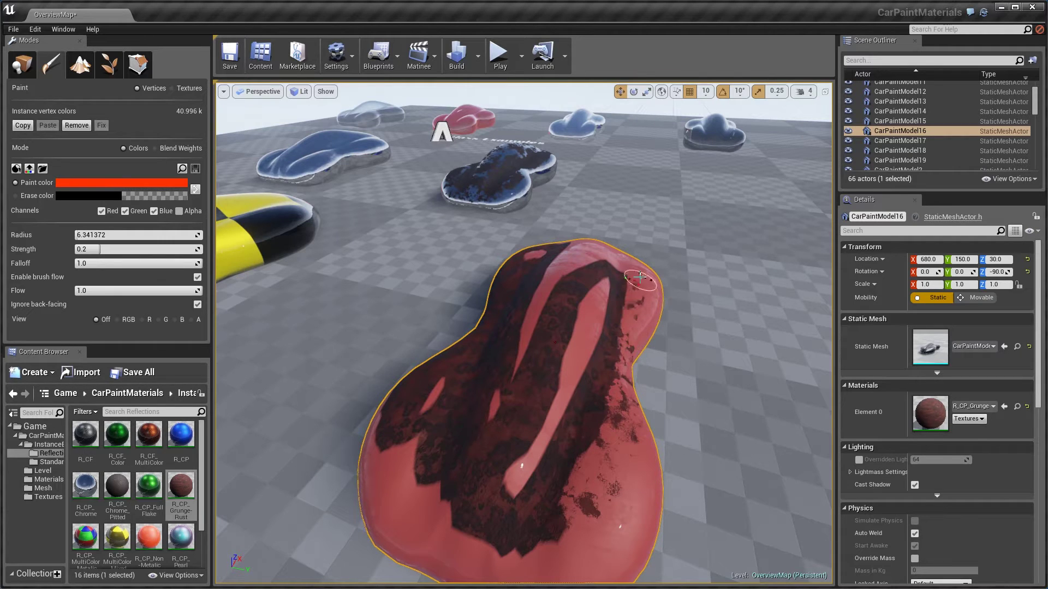
mouse_move(635, 308)
mouse_down()
mouse_move(608, 386)
mouse_move(594, 486)
mouse_move(452, 509)
mouse_move(376, 414)
mouse_up()
right_drag(636, 418, 780, 423)
mouse_move(587, 516)
mouse_down()
mouse_move(520, 498)
mouse_move(515, 468)
mouse_move(514, 487)
mouse_move(478, 432)
mouse_up()
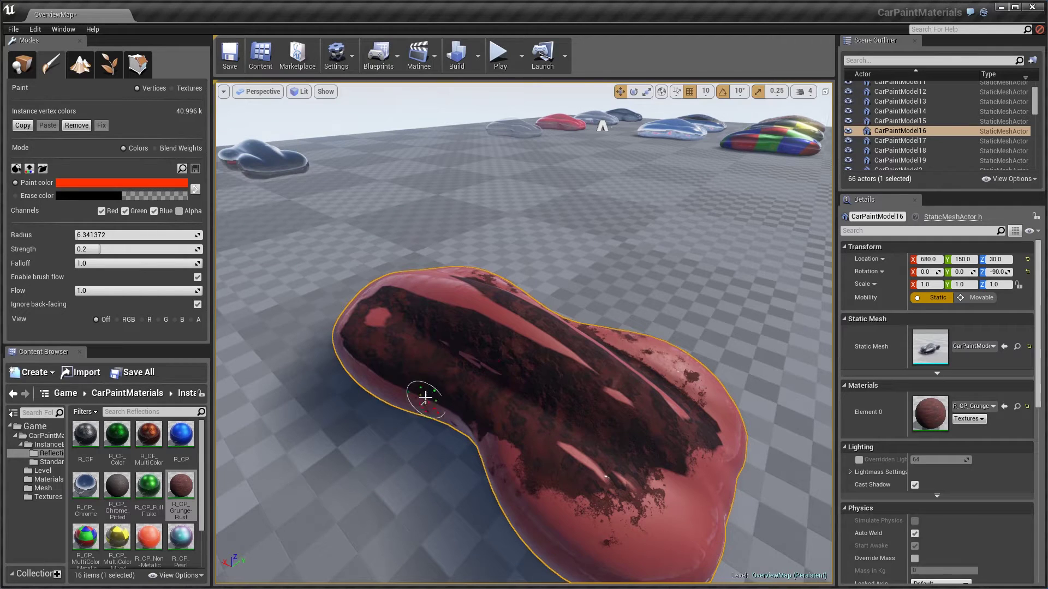
drag(377, 379, 353, 322)
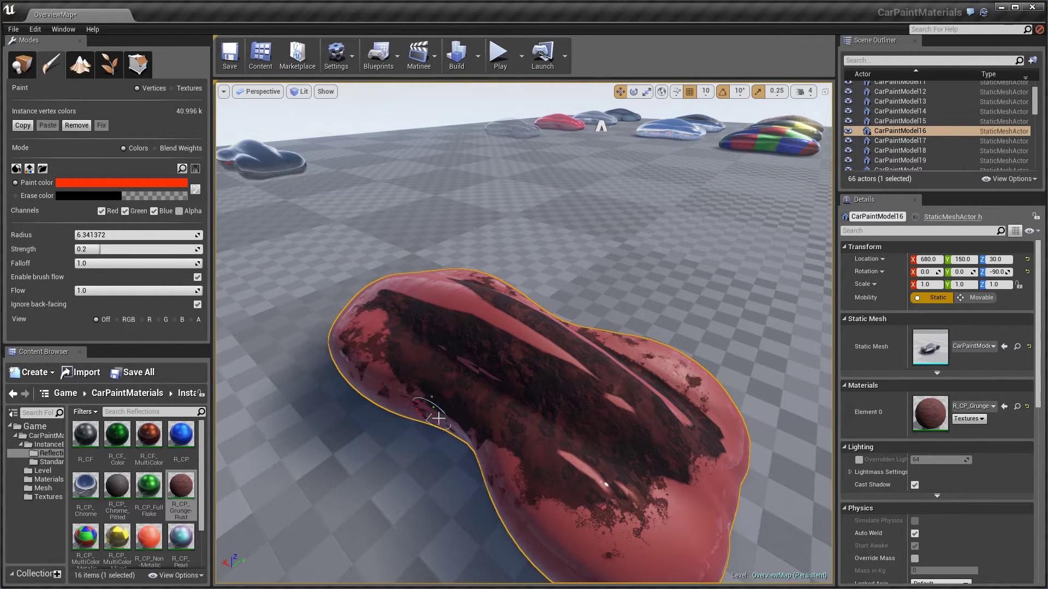
mouse_move(615, 478)
mouse_down()
mouse_move(556, 491)
mouse_move(649, 498)
mouse_move(676, 458)
mouse_move(576, 377)
mouse_move(386, 295)
mouse_move(588, 358)
mouse_up()
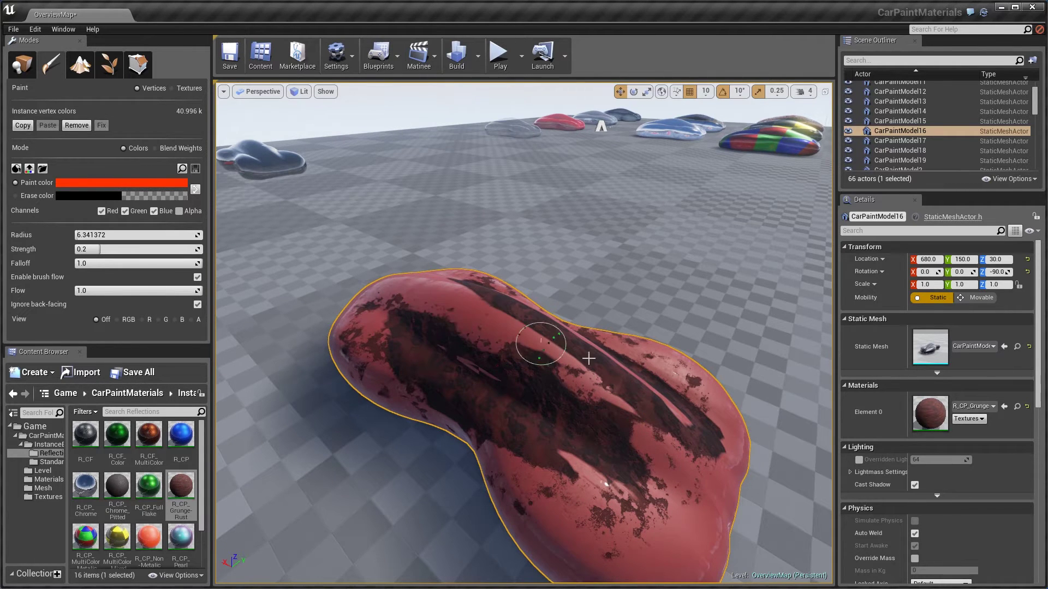
mouse_move(588, 358)
right_down()
mouse_move(594, 369)
mouse_move(562, 364)
right_up()
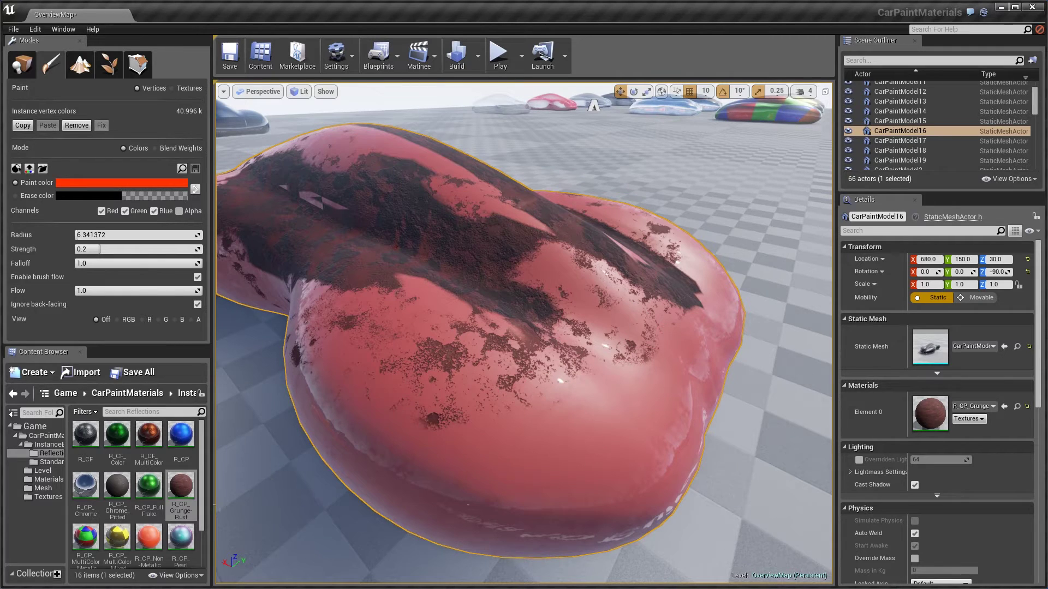
Step: Open the R_CP_Grunge-Rust material instance, raise its RustAmount to 2.601656, and place its editor beside the car model
double_click(180, 486)
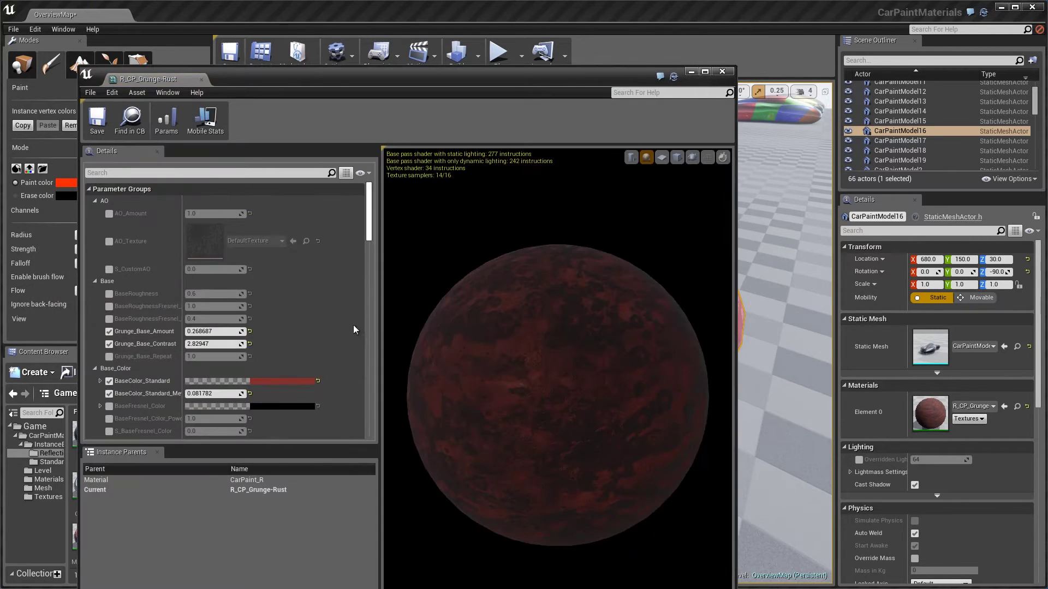
scroll(338, 333, down, 2)
scroll(203, 292, down, 5)
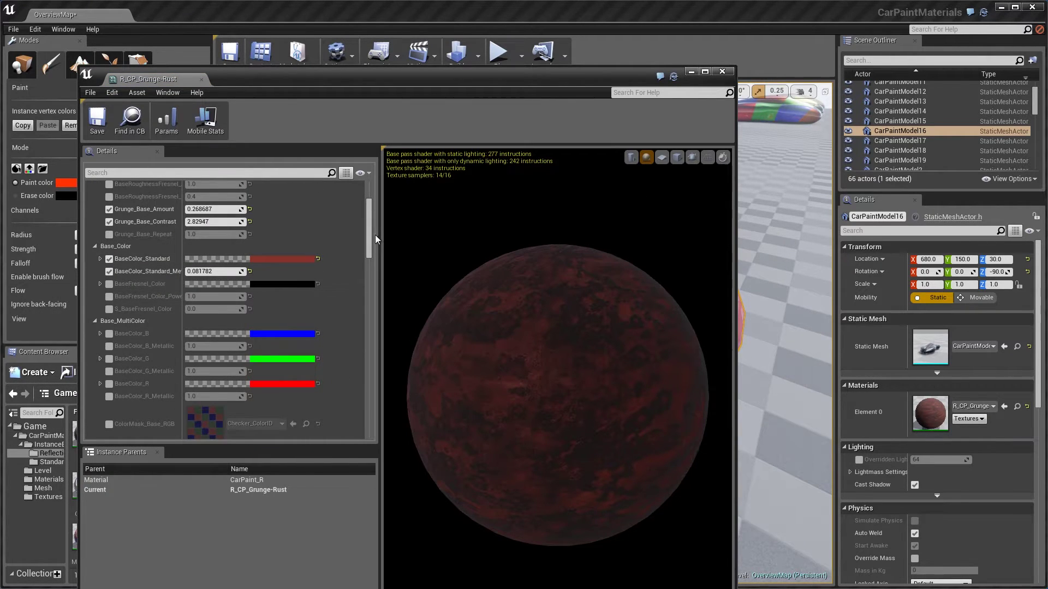
drag(370, 236, 368, 397)
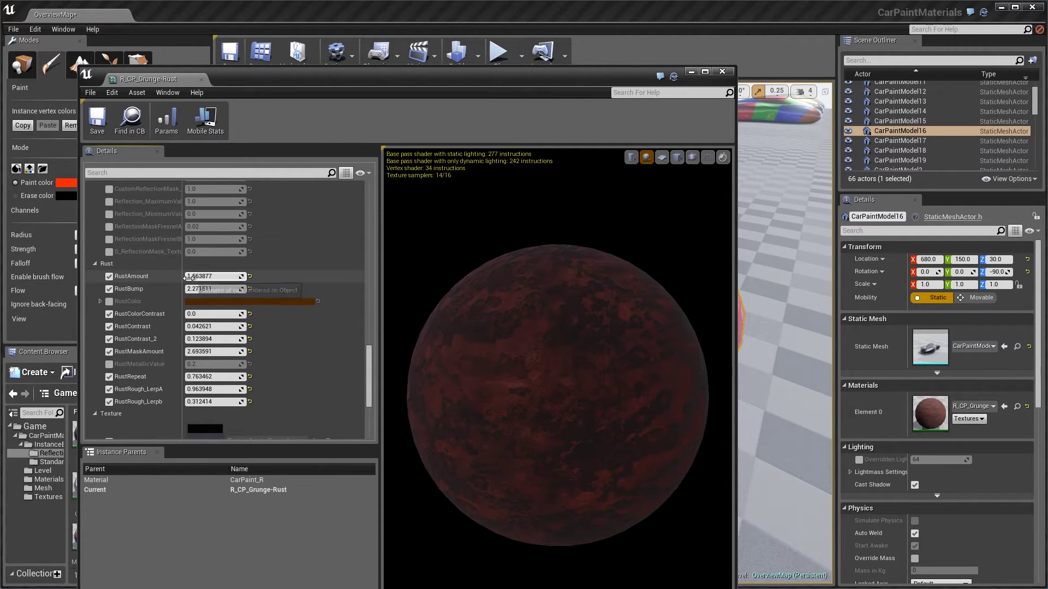
drag(186, 277, 179, 277)
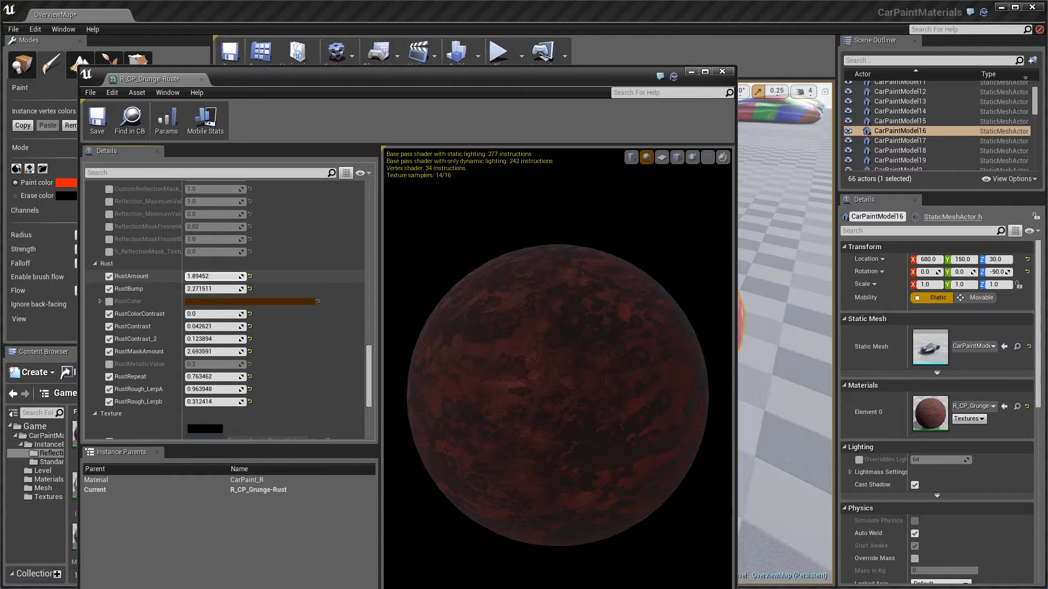
drag(407, 80, 944, 147)
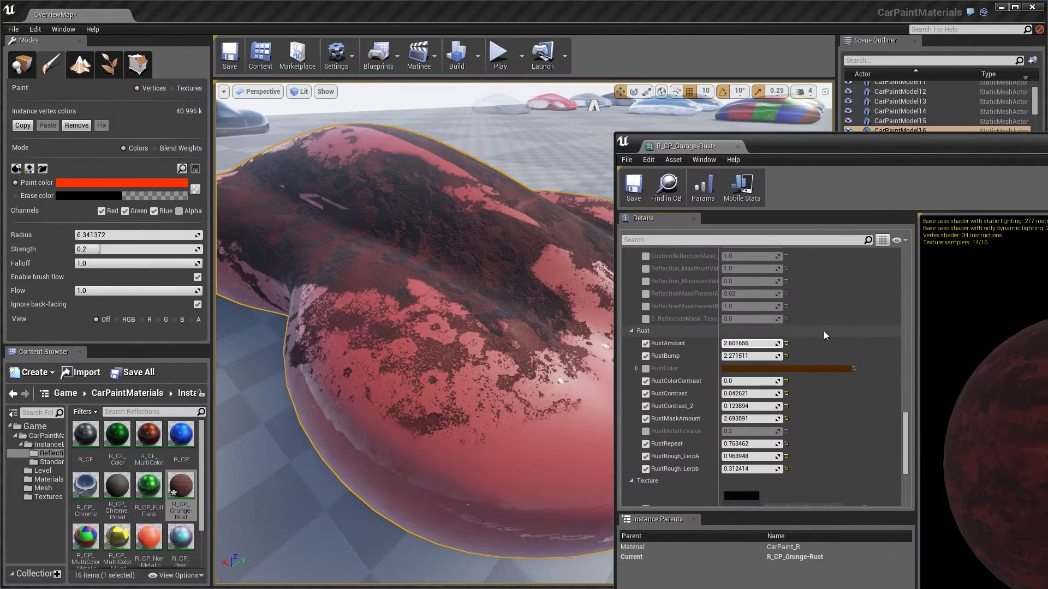
Step: Set the material instance's RustAmount to 1.584457 and its RustBump to 0.238898
mouse_move(742, 344)
mouse_down()
mouse_move(706, 344)
mouse_move(740, 344)
mouse_up()
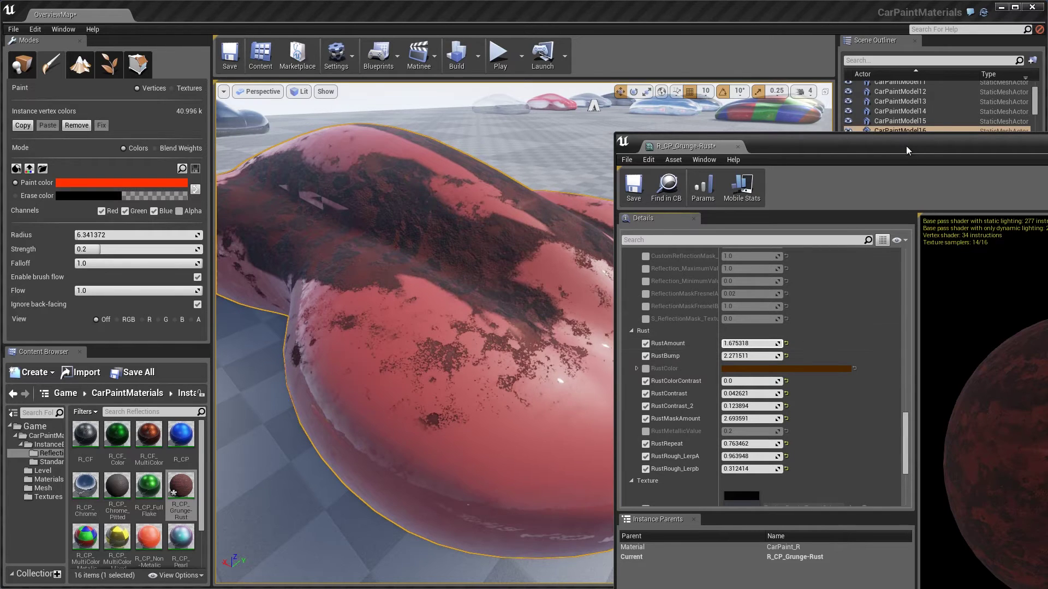
drag(905, 145, 825, 125)
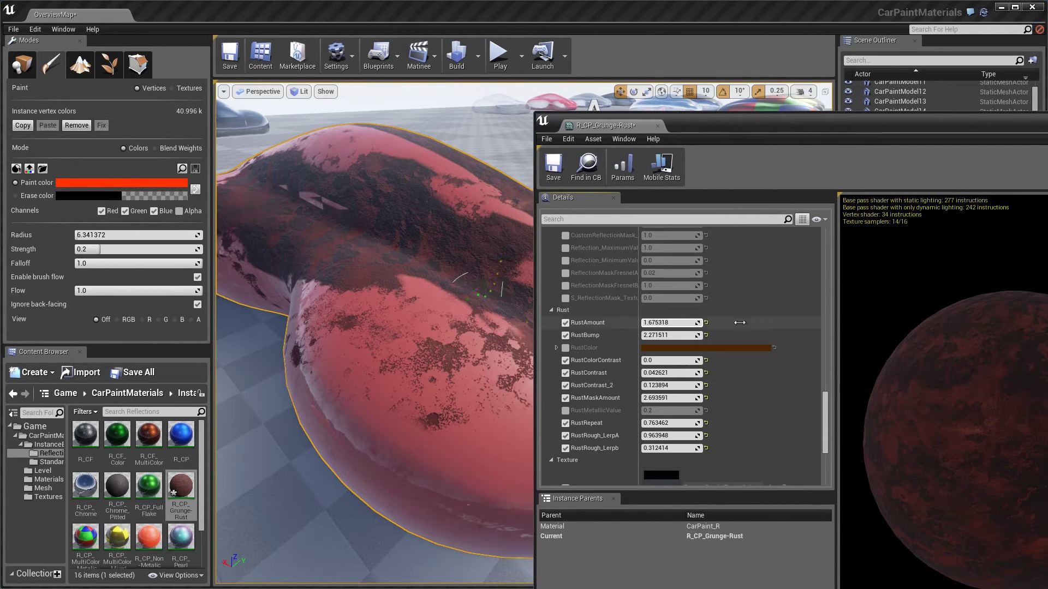
drag(689, 323, 686, 323)
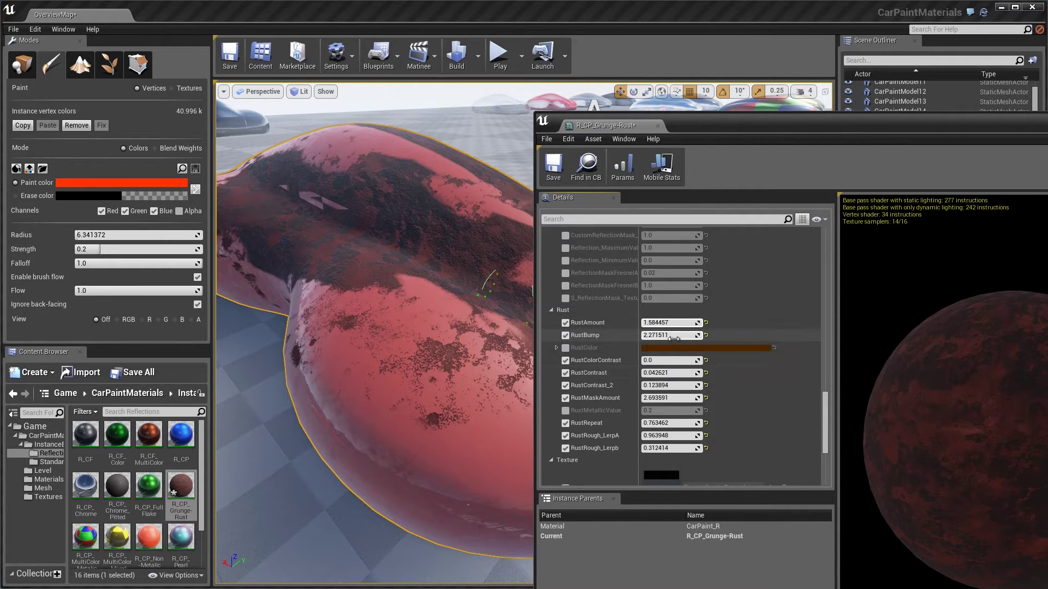
drag(674, 339, 726, 339)
drag(672, 335, 603, 353)
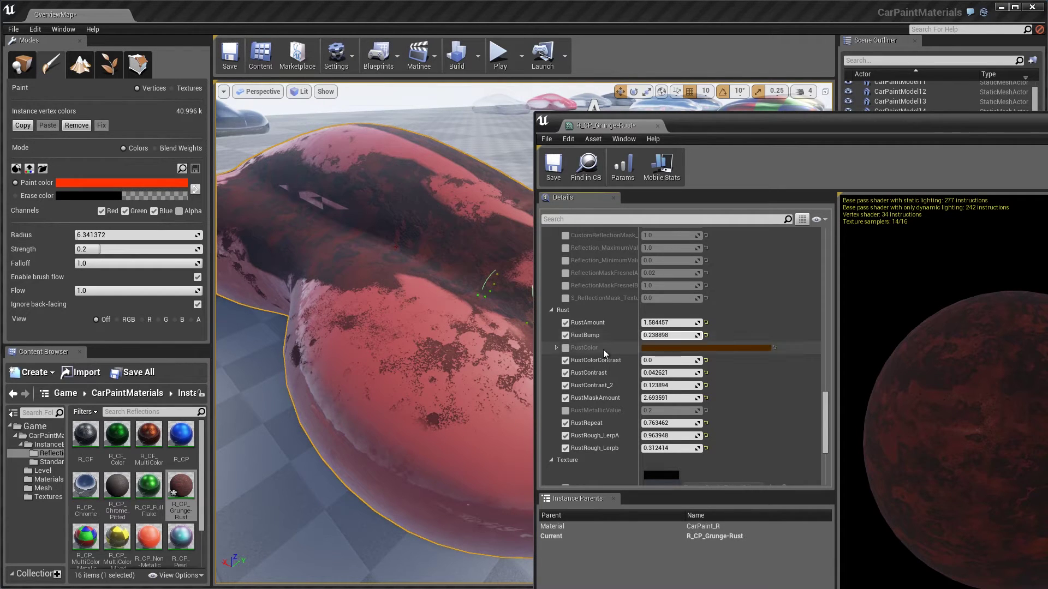
Step: Enable the RustColor override and try out other rust hues and brightness levels in its color picker
click(566, 348)
click(669, 348)
drag(781, 447, 781, 391)
drag(839, 432, 831, 441)
mouse_move(736, 422)
mouse_down()
mouse_move(726, 460)
mouse_move(763, 465)
mouse_move(731, 451)
mouse_up()
click(860, 582)
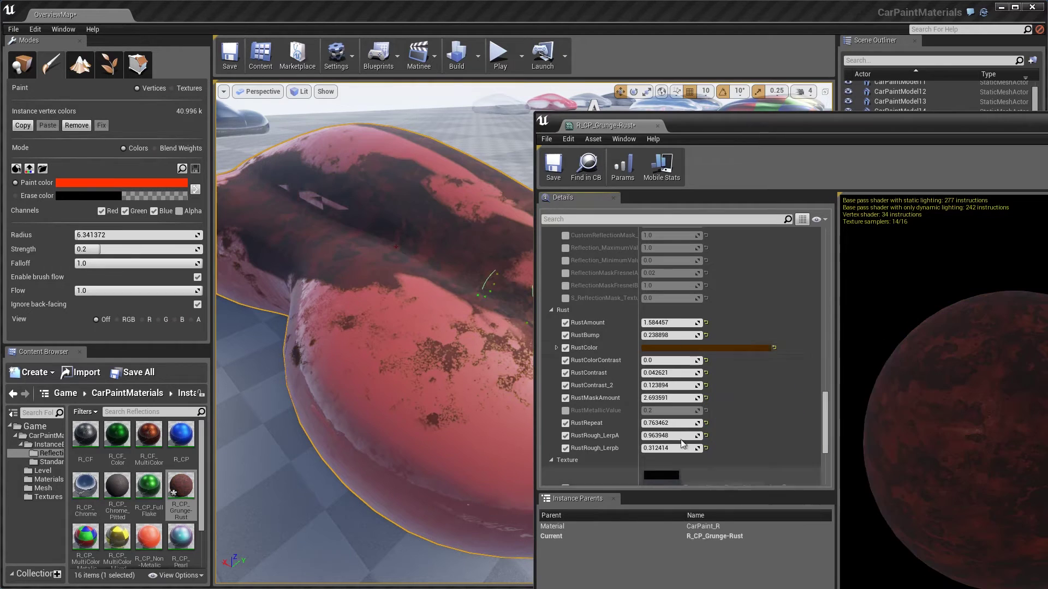
Step: Try RustColorContrast at 1.869283, and turn off the override for that parameter
scroll(551, 339, down, 2)
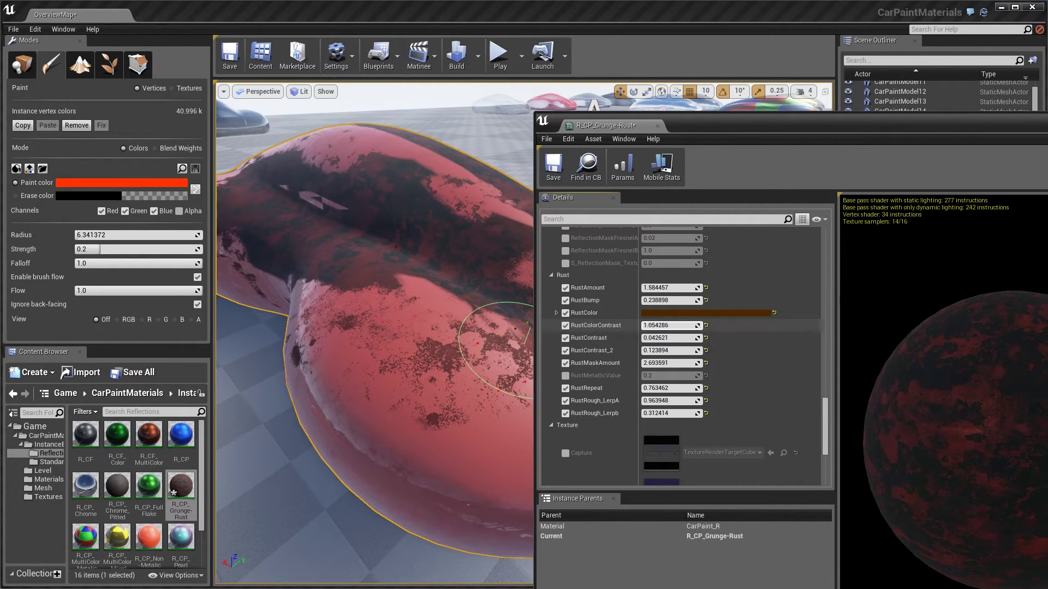
drag(668, 325, 687, 325)
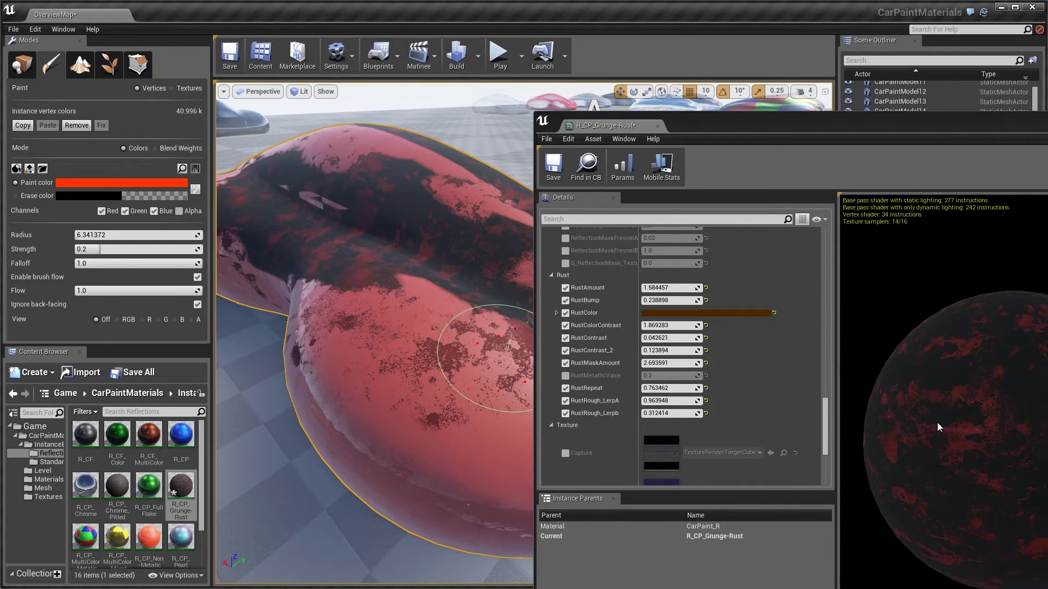
click(566, 324)
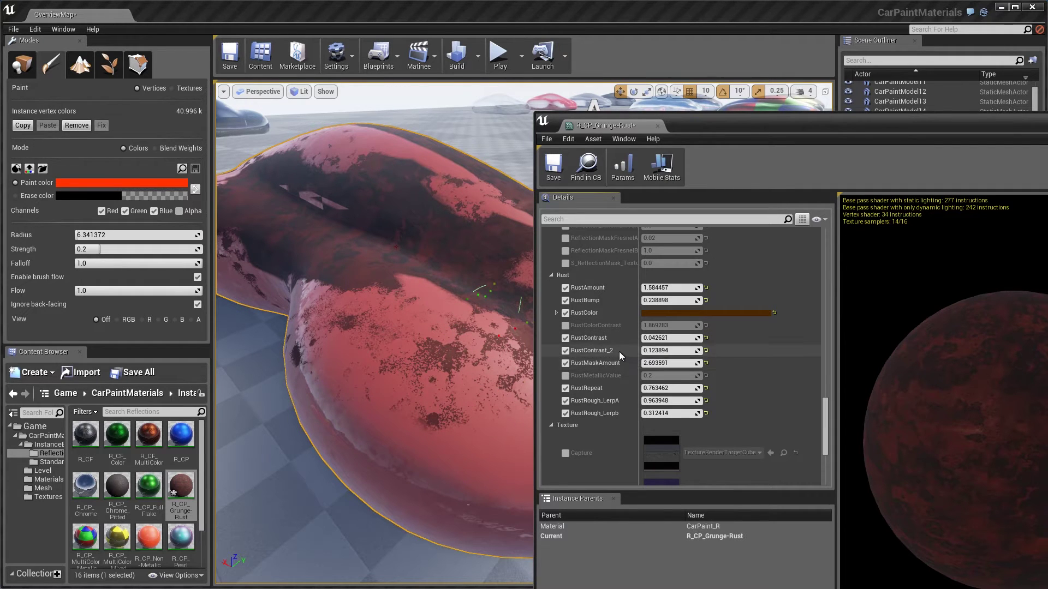
Step: Set RustContrast to 0.147111 and RustContrast_2 to 0.867257
click(665, 341)
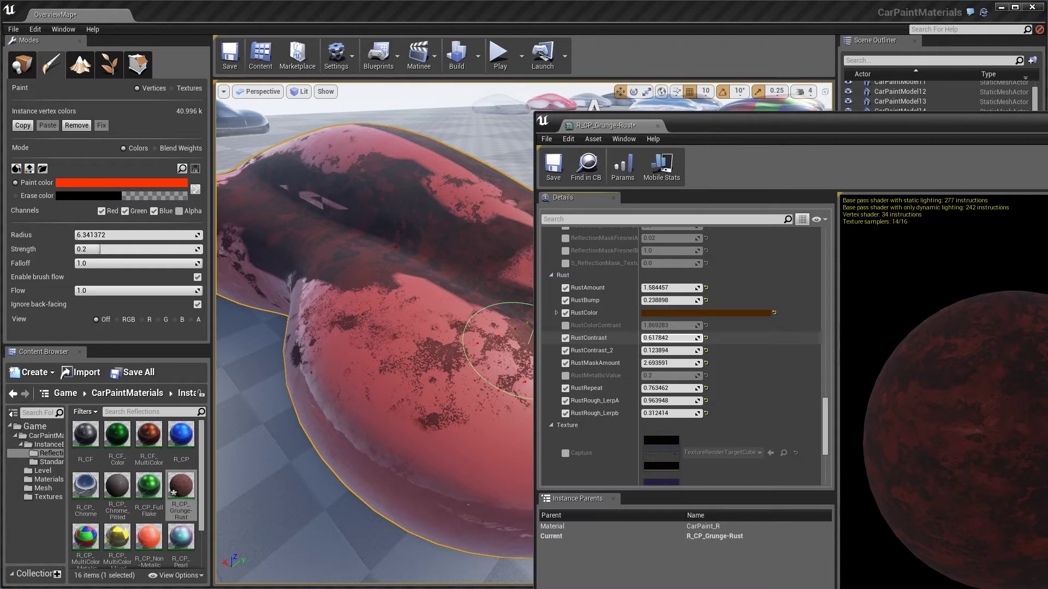
mouse_move(665, 340)
mouse_down()
mouse_move(636, 340)
mouse_move(694, 340)
mouse_move(657, 340)
mouse_up()
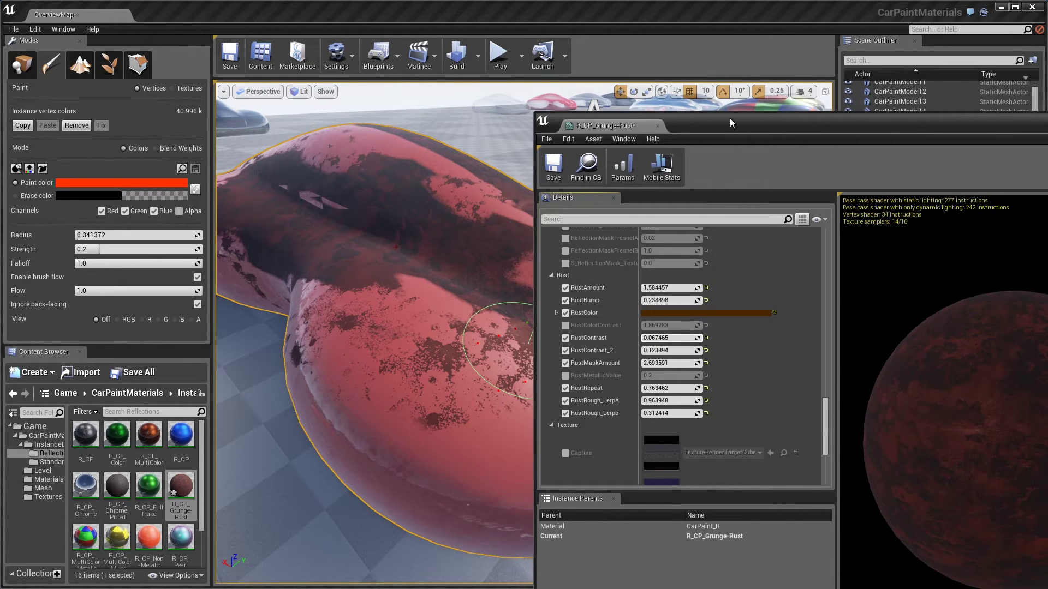
drag(729, 120, 855, 152)
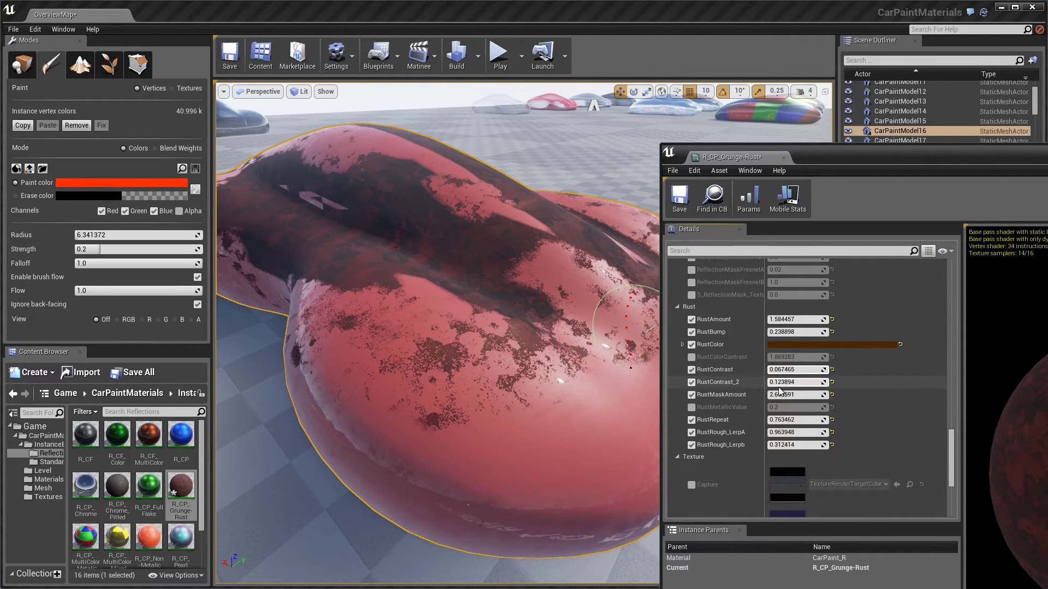
mouse_move(778, 388)
mouse_down()
mouse_move(806, 382)
mouse_move(784, 371)
mouse_up()
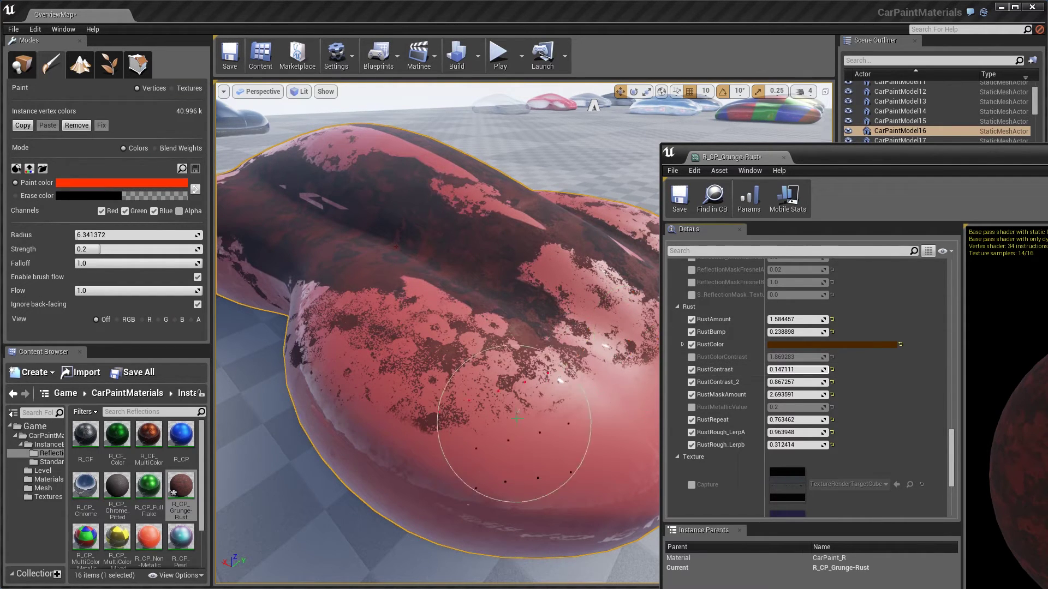
Step: Paint more red vertex color over the car model's upper surface and side to spread the broken-up rust
drag(451, 177, 387, 137)
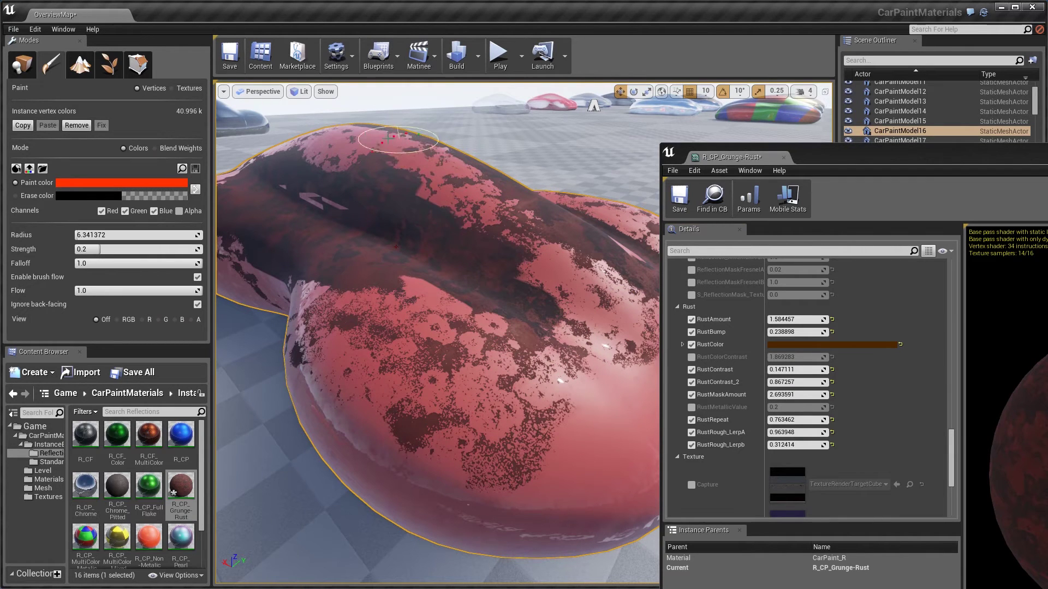
mouse_move(434, 183)
mouse_down()
mouse_move(541, 272)
mouse_move(393, 306)
mouse_move(273, 285)
mouse_up()
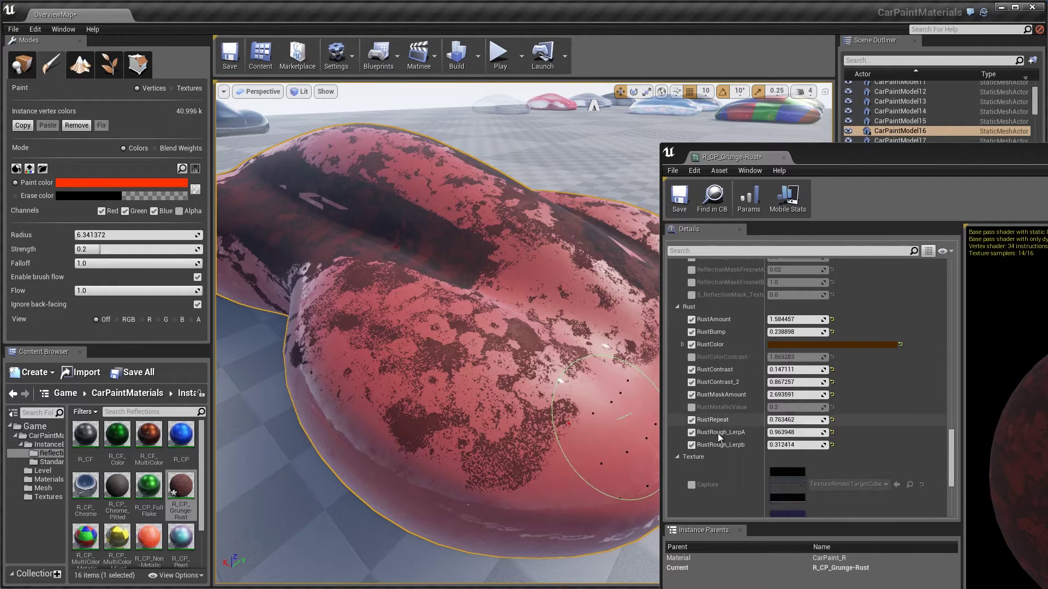
Step: Enable RustMetallicValue, try different RustMaskAmount and RustMetallicValue settings, and reset them to the defaults of 2.0 and 0.2
click(691, 408)
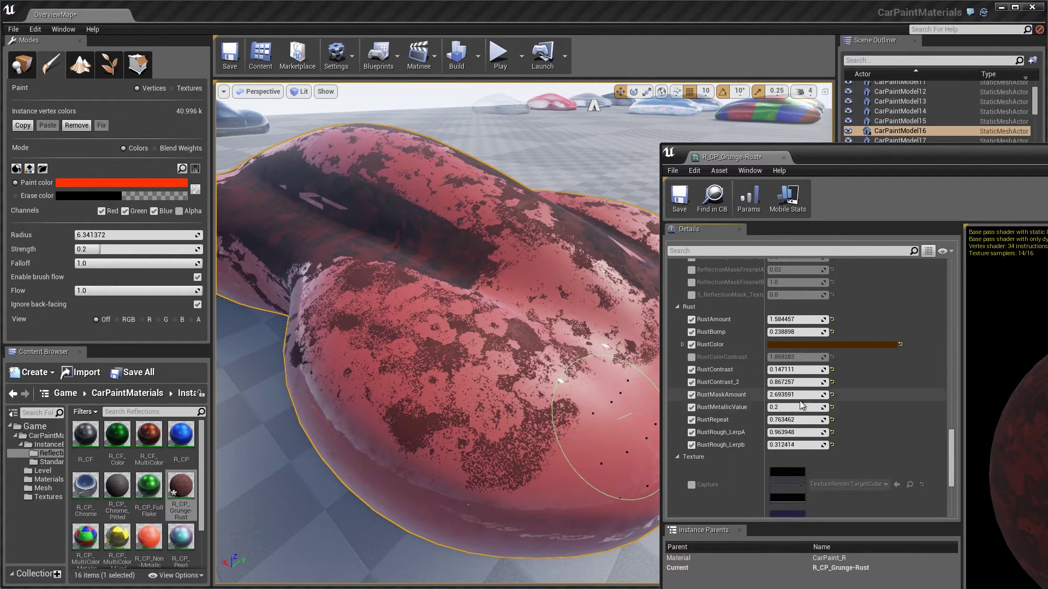
drag(800, 395, 752, 395)
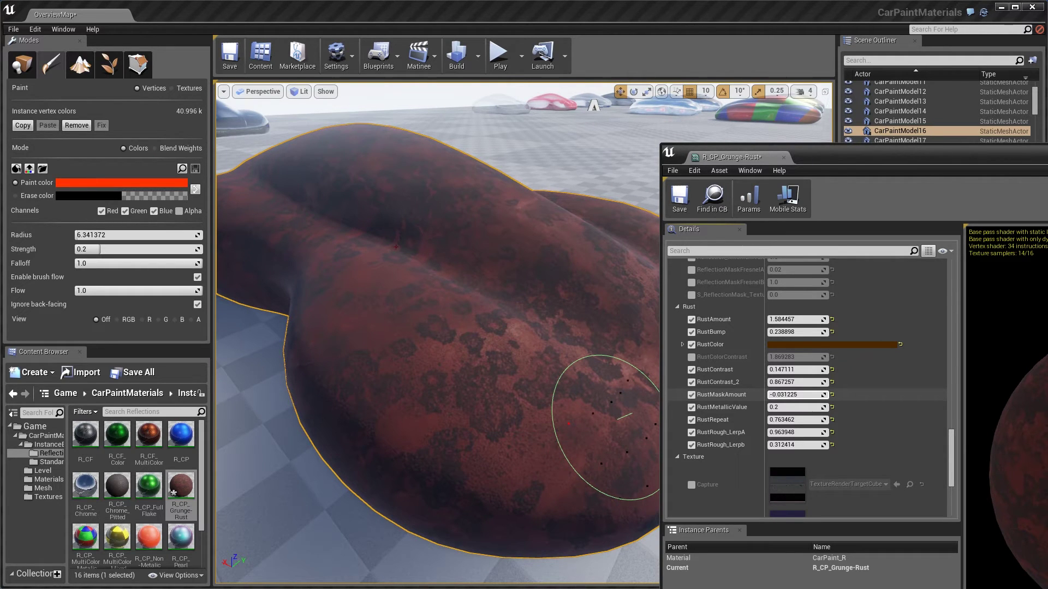
drag(753, 395, 791, 395)
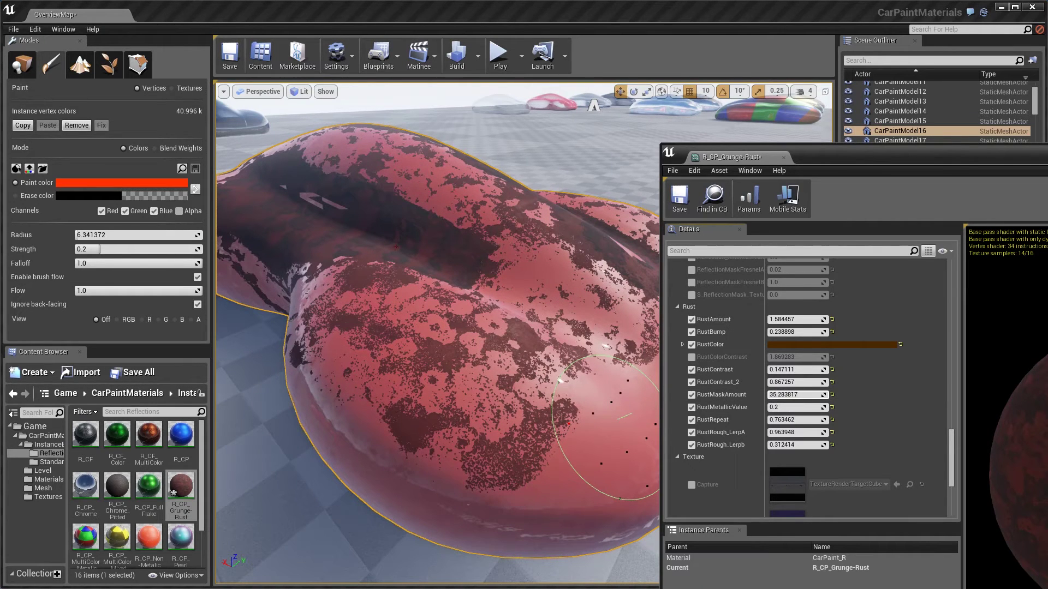
click(832, 394)
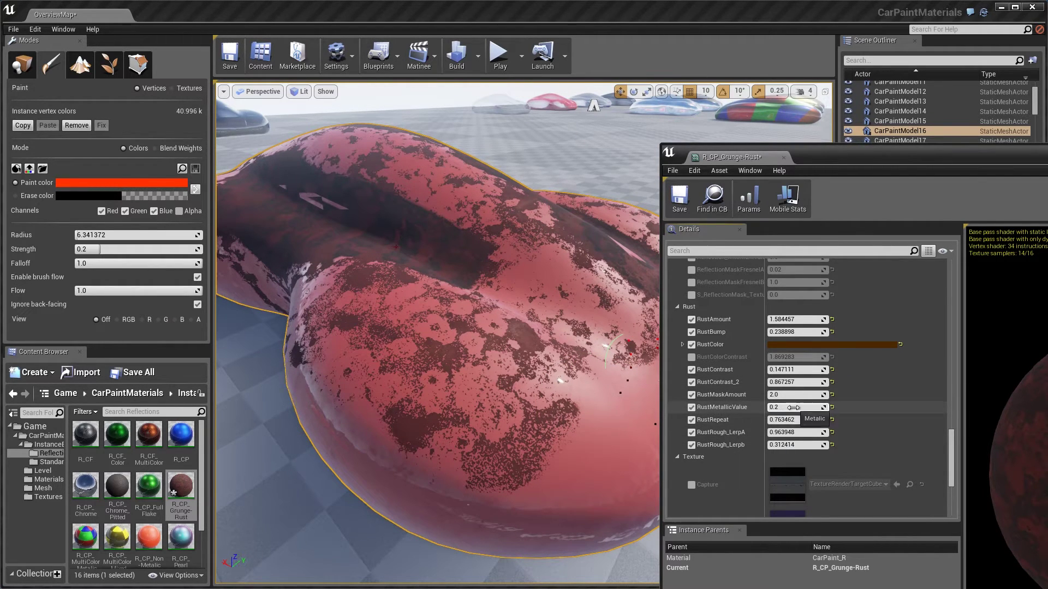
mouse_move(797, 407)
mouse_down()
mouse_move(780, 407)
mouse_move(848, 420)
mouse_move(787, 419)
mouse_up()
click(832, 408)
click(832, 408)
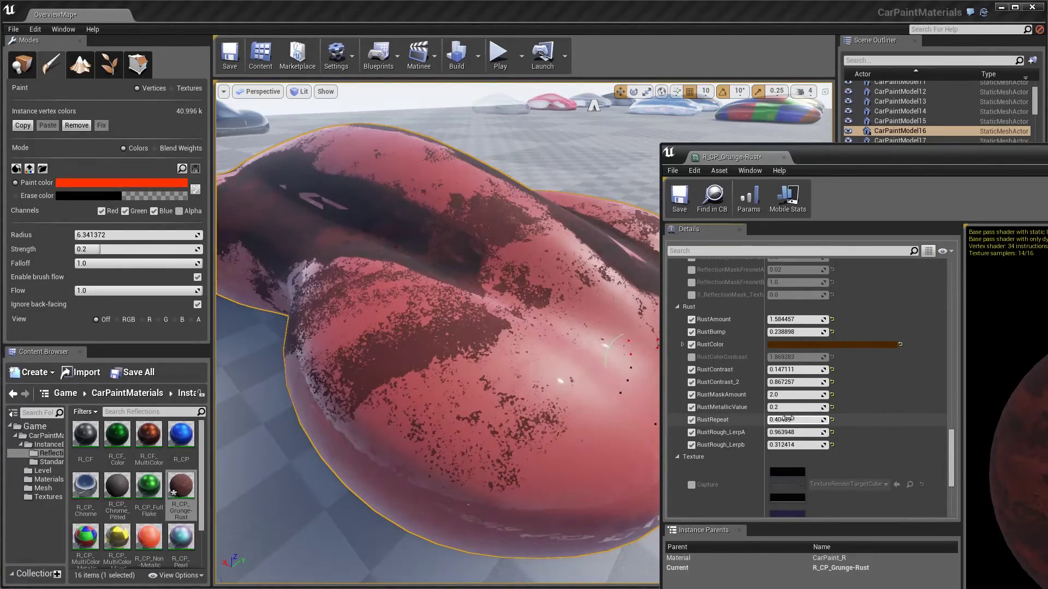
Step: Set RustRepeat to 0.979611 to change the tiling of the rust on the car model
mouse_move(389, 446)
right_down()
mouse_move(458, 437)
mouse_move(435, 444)
mouse_move(450, 462)
right_up()
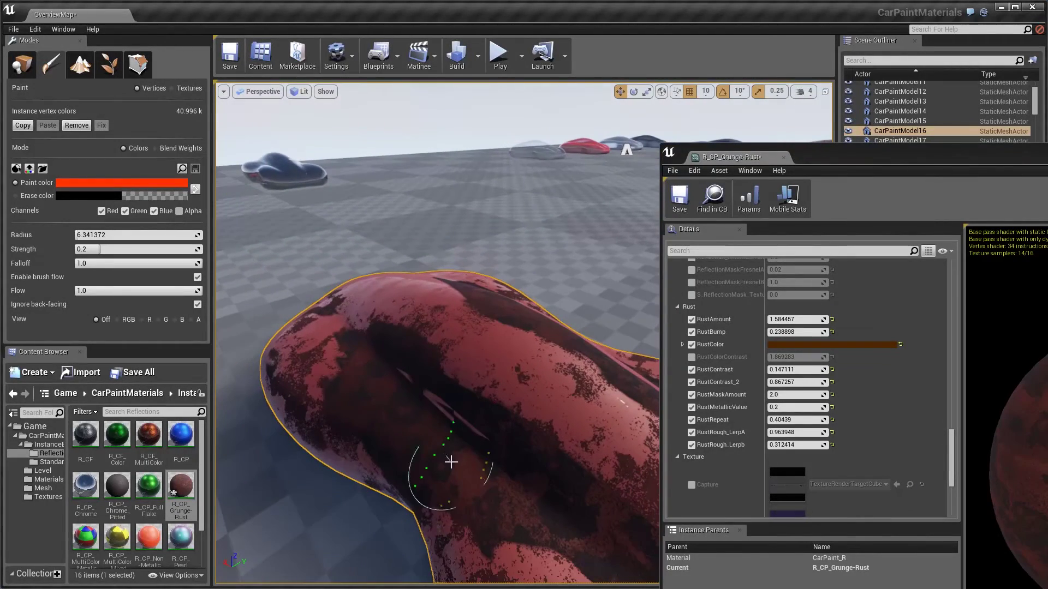
right_drag(336, 500, 354, 503)
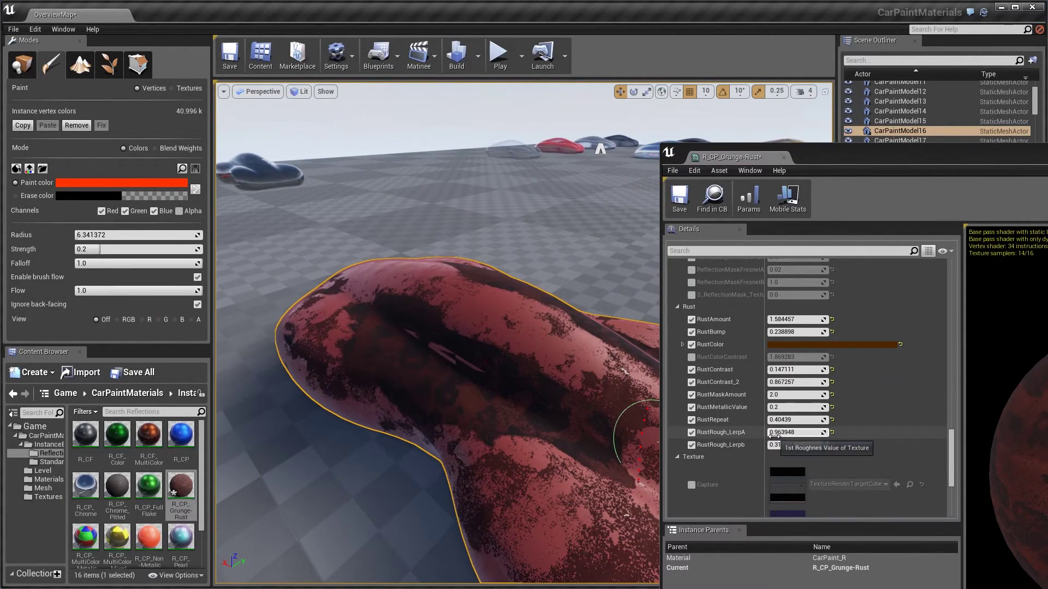
drag(784, 420, 845, 421)
right_drag(486, 362, 501, 365)
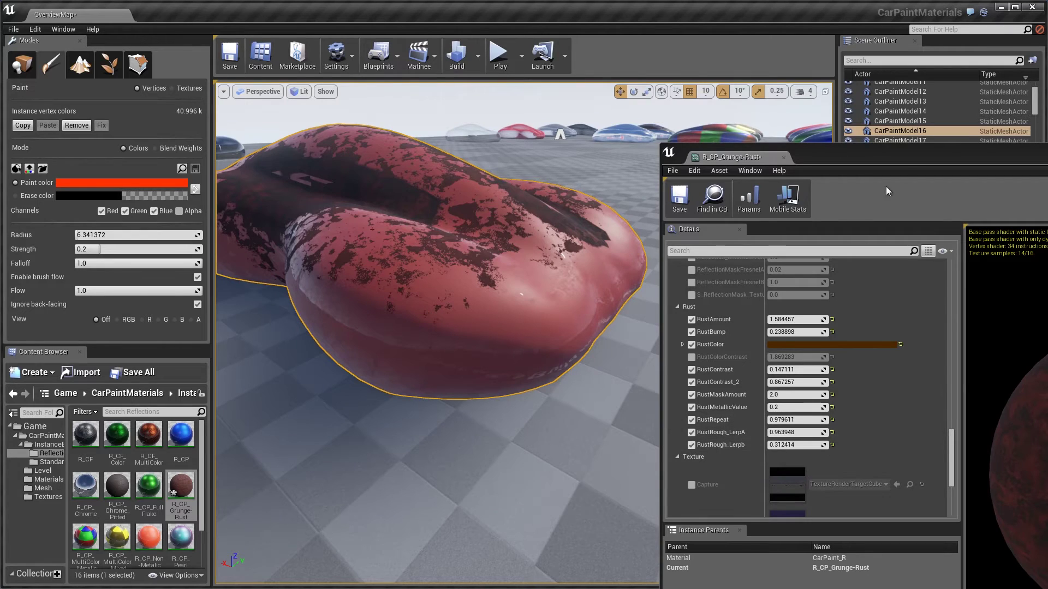
Step: Set RustRough_LerpA to 0.809216 and RustRough_Lerpb to -1.739491, and check the rust's roughness on the car model
drag(903, 163, 715, 115)
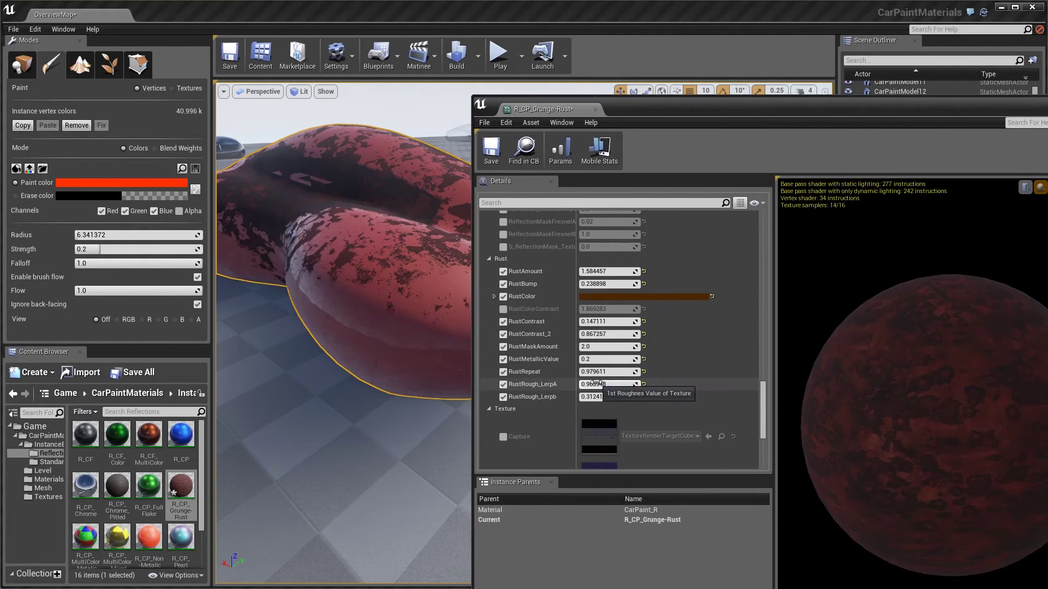
mouse_move(606, 384)
mouse_down()
mouse_move(622, 384)
mouse_move(600, 384)
mouse_up()
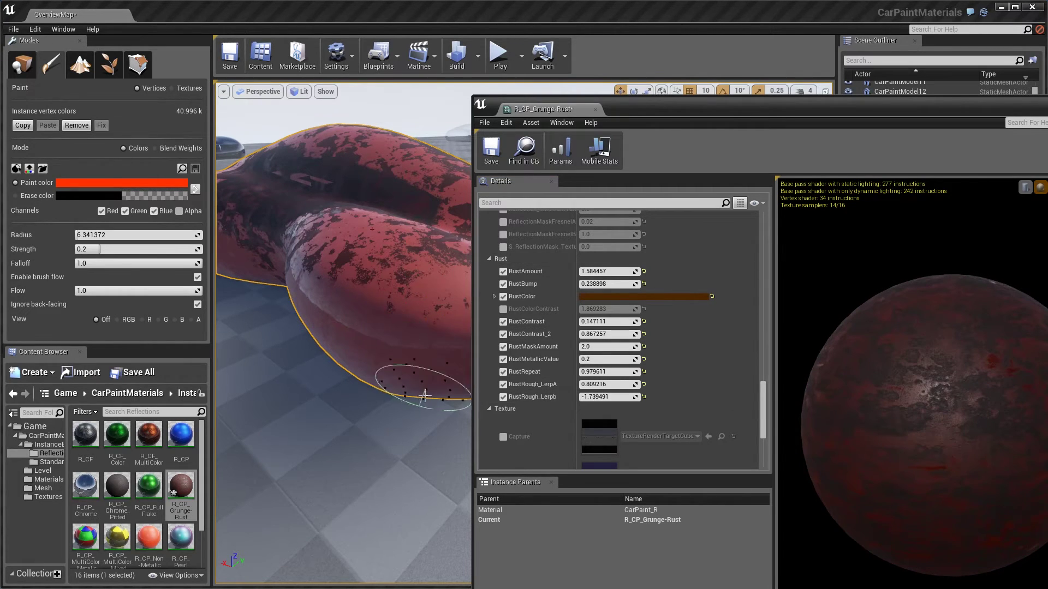
drag(425, 395, 405, 389)
drag(271, 305, 443, 274)
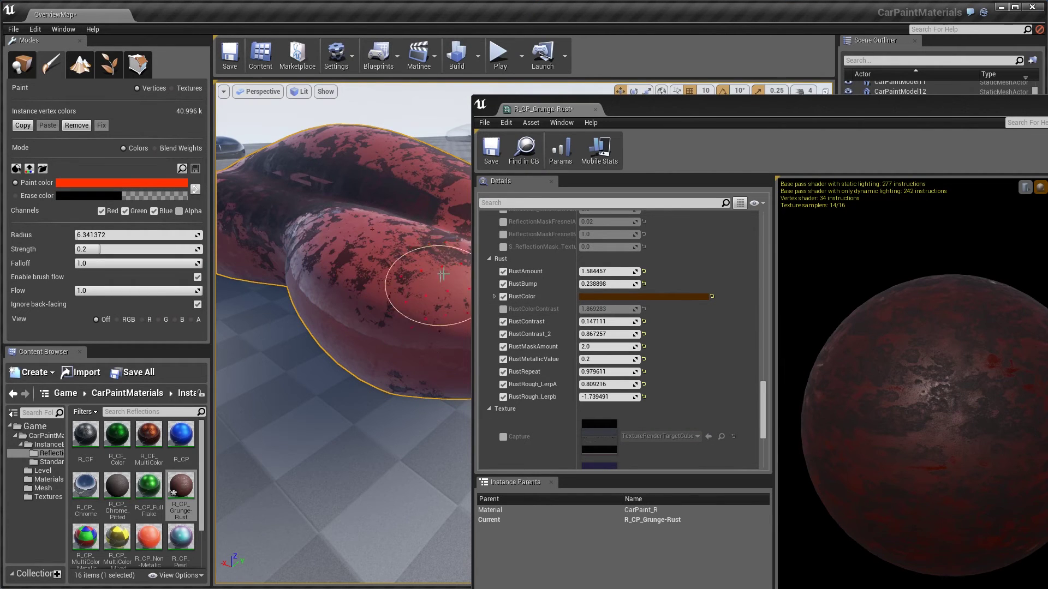
Step: Enable the RustTexture override in the Texture parameter group, keeping the Rust_Dif_M texture
mouse_move(688, 117)
mouse_down()
mouse_move(745, 130)
mouse_move(698, 110)
mouse_up()
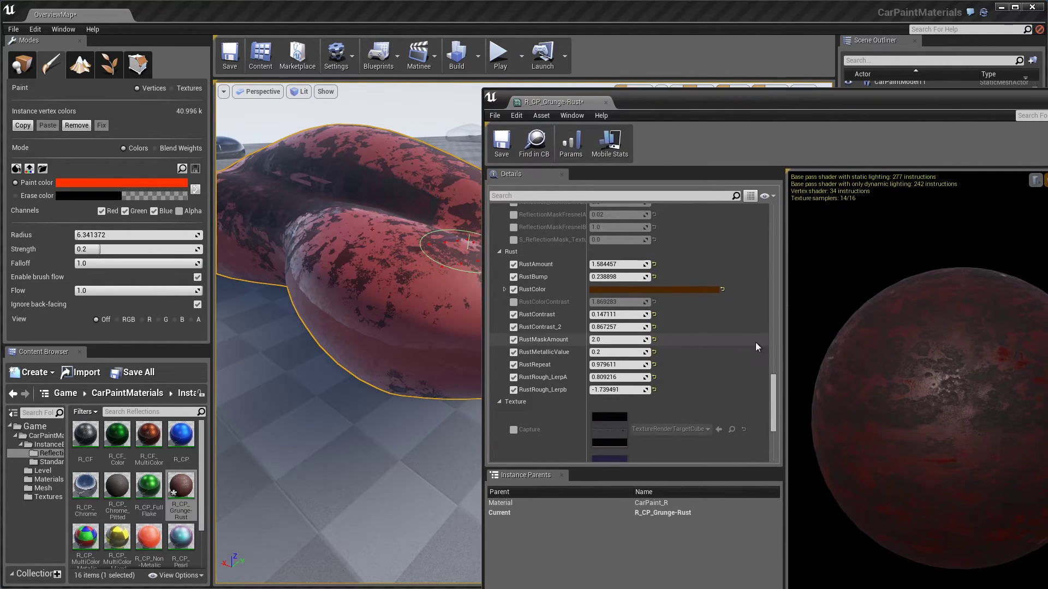
scroll(523, 328, down, 5)
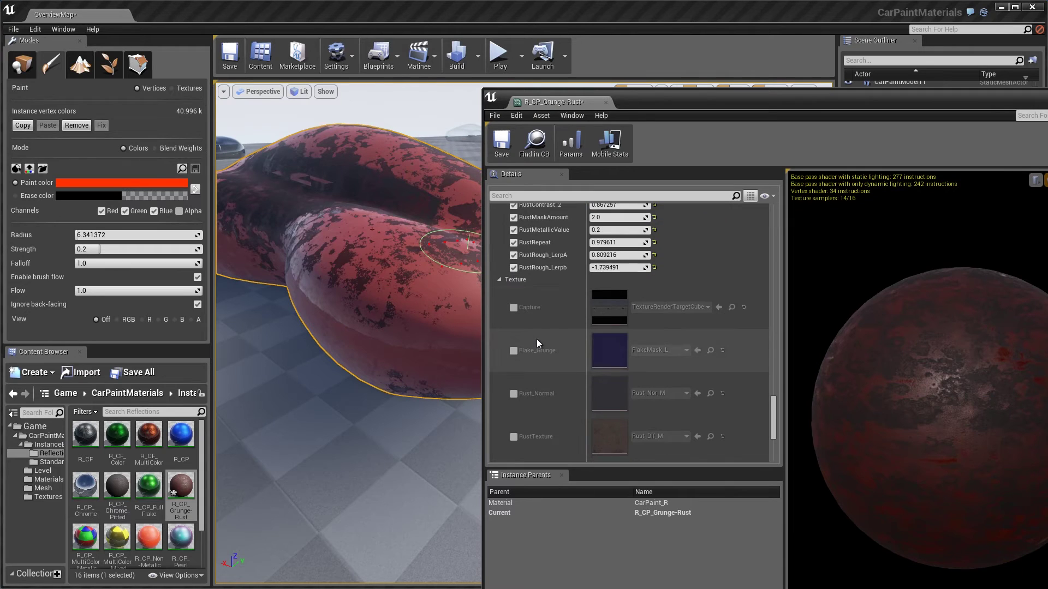
scroll(538, 341, up, 3)
mouse_move(934, 411)
mouse_down()
mouse_move(867, 385)
mouse_move(928, 417)
mouse_up()
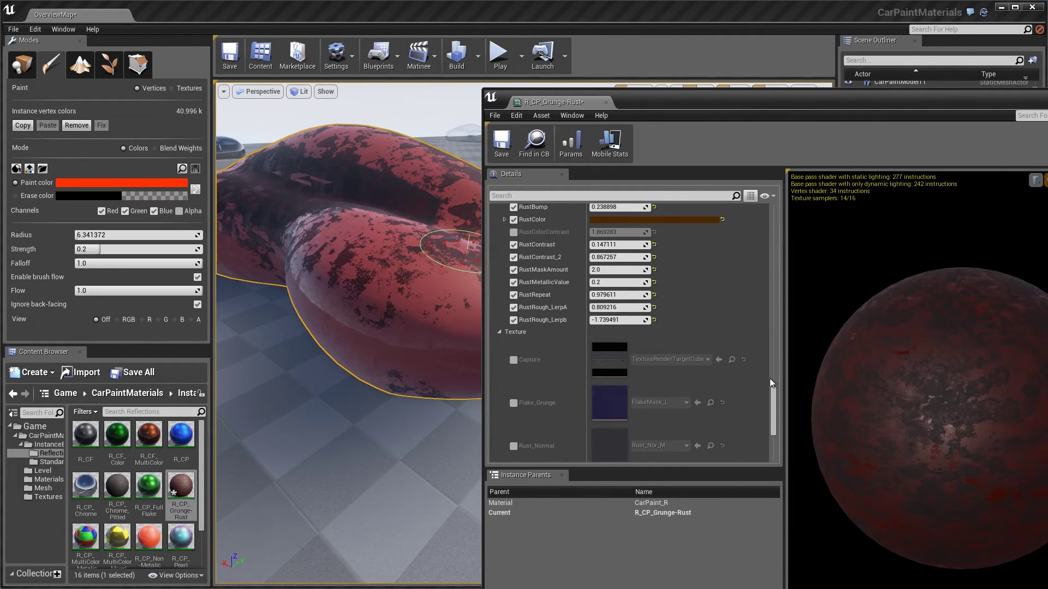
scroll(628, 387, down, 5)
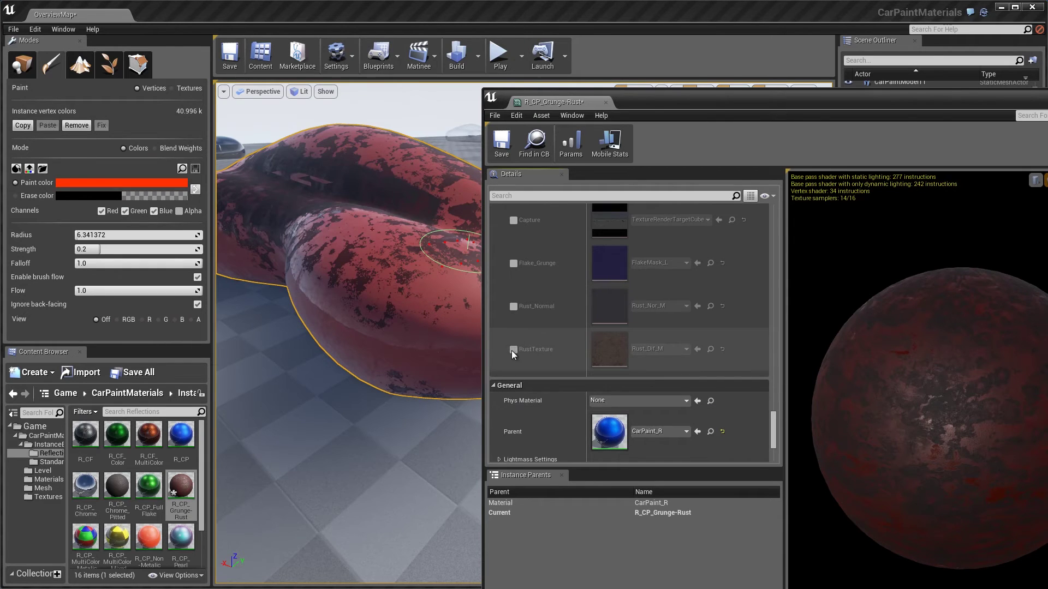
click(513, 350)
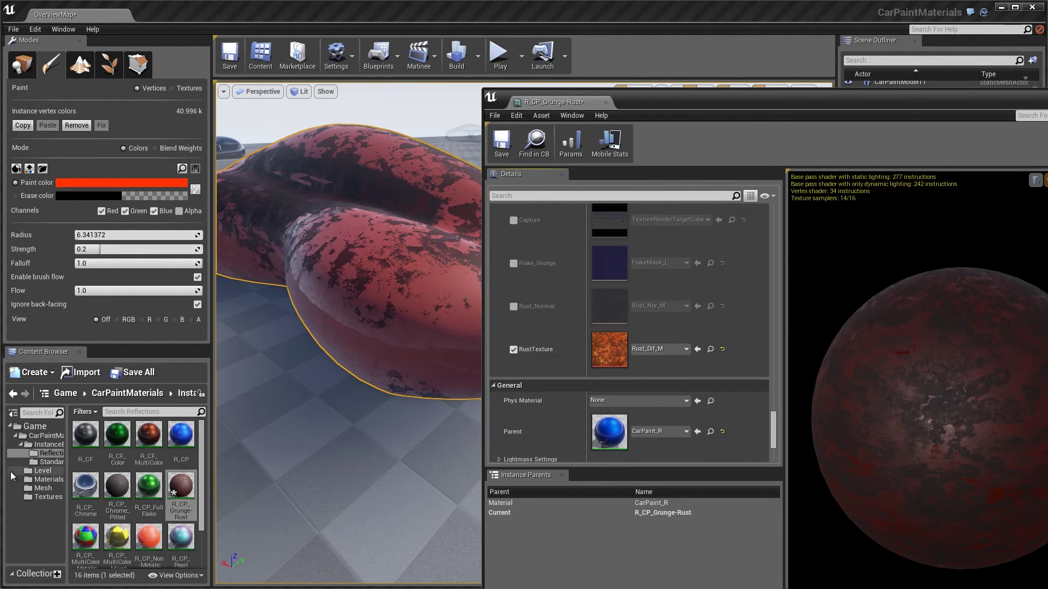
Step: From the Textures folder, try Rust_Dif_L in the RustTexture slot, replace it with Rust_Dif_S, and check each on the preview sphere
click(47, 497)
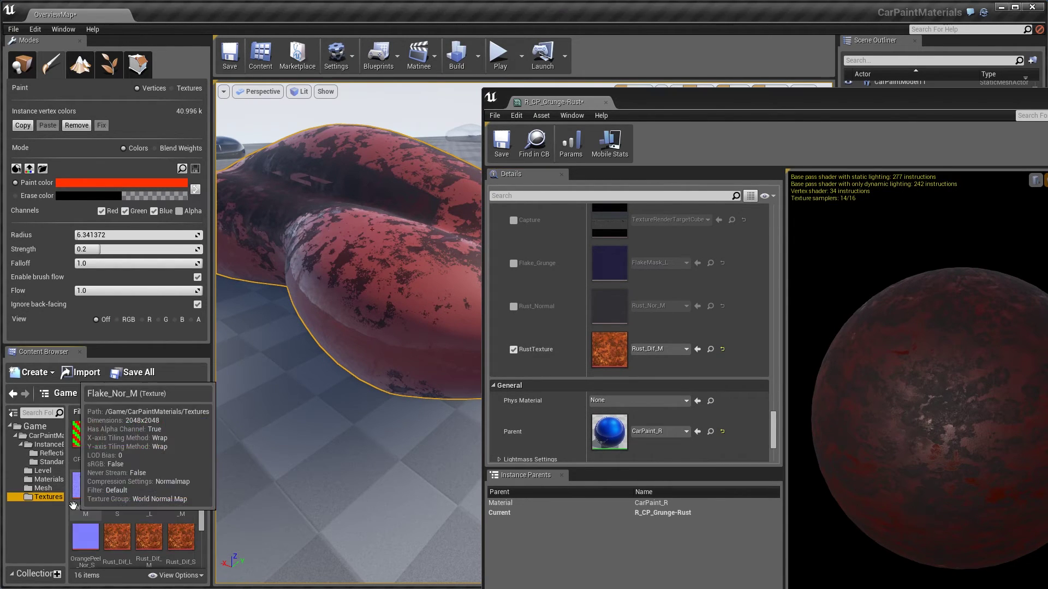
scroll(126, 492, down, 2)
mouse_move(126, 495)
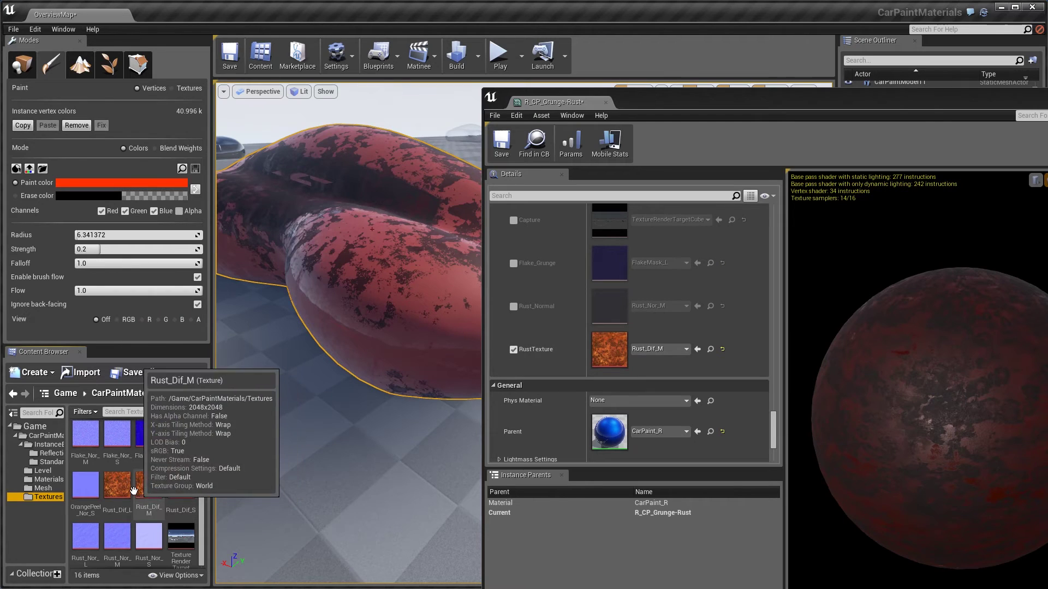
drag(124, 489, 614, 359)
drag(931, 452, 944, 425)
right_drag(932, 452, 931, 425)
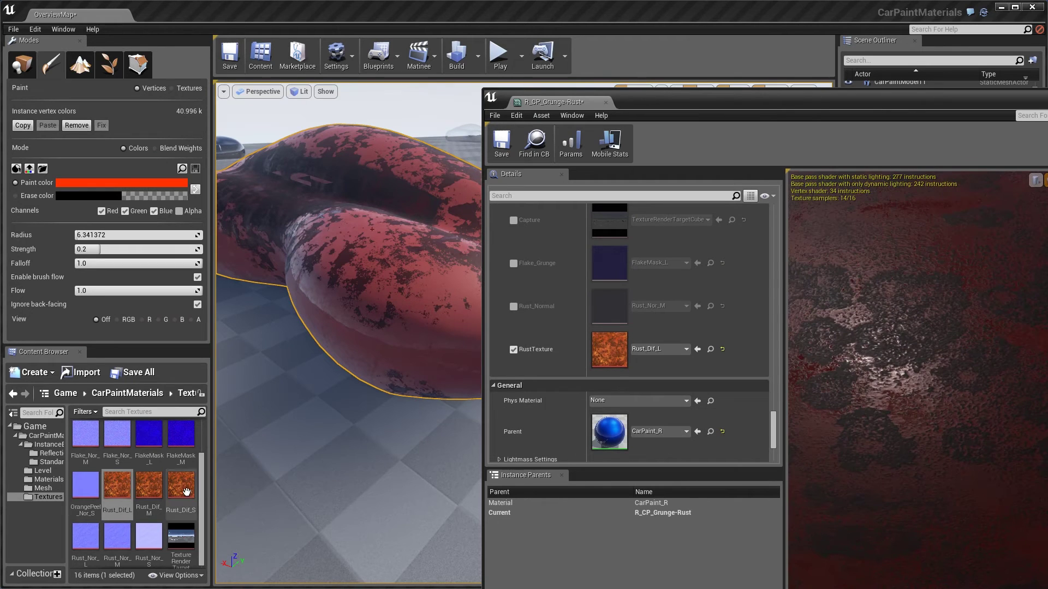
drag(186, 492, 611, 351)
right_drag(905, 444, 905, 474)
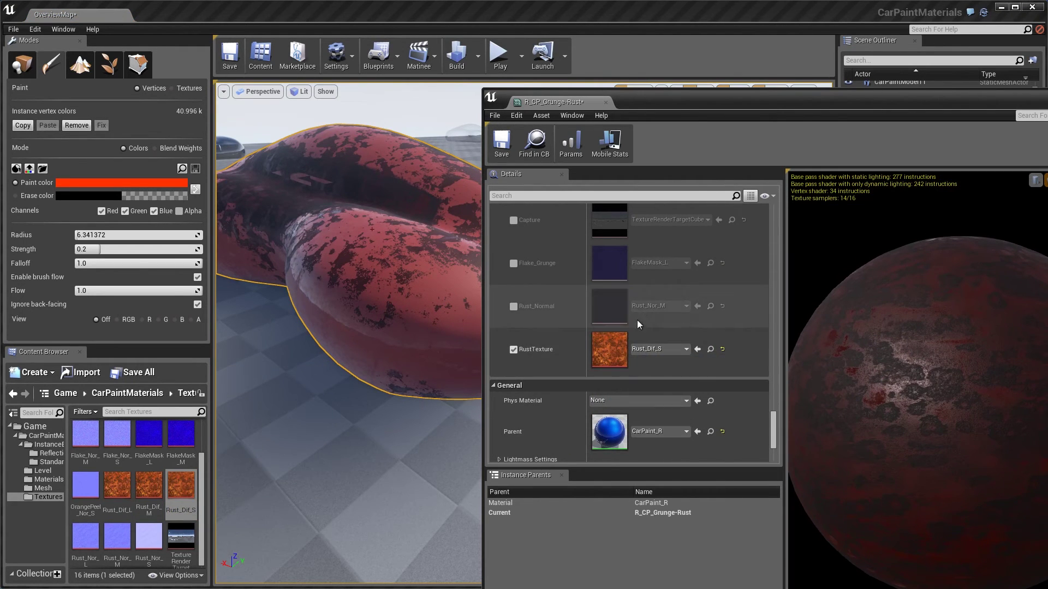
Step: In the Rust parameter group, set RustContrast to -0.184577 and RustContrast_2 to 7.790282
scroll(636, 324, up, 6)
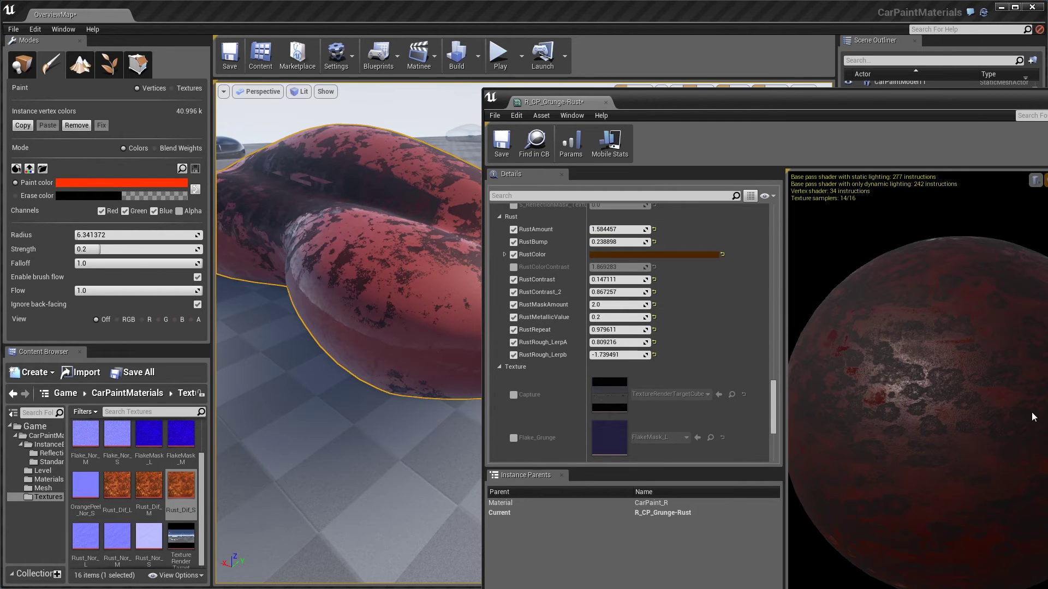
drag(916, 382, 873, 387)
right_drag(916, 382, 916, 415)
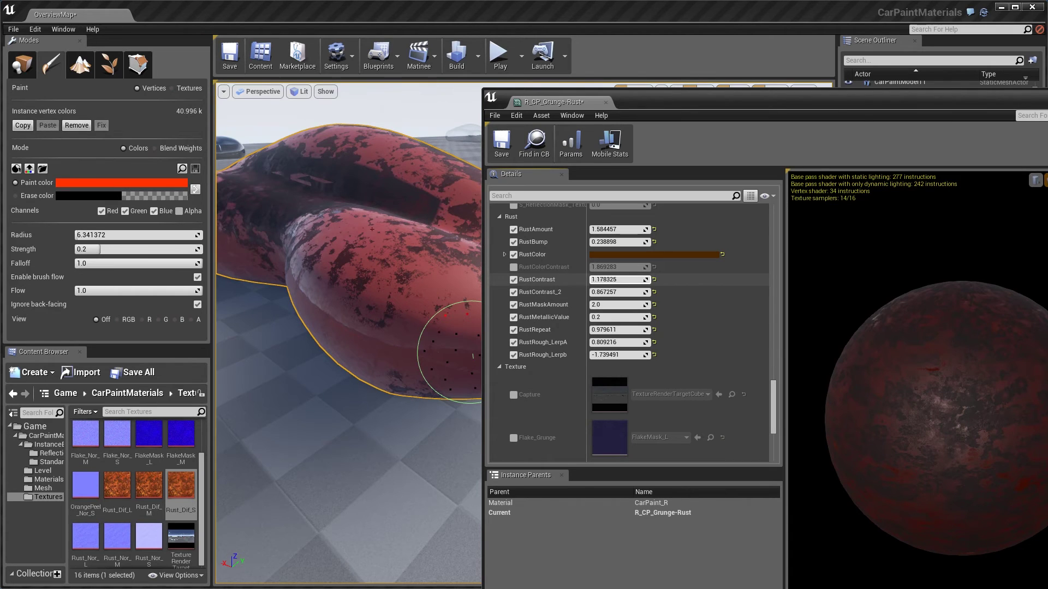
drag(615, 279, 636, 292)
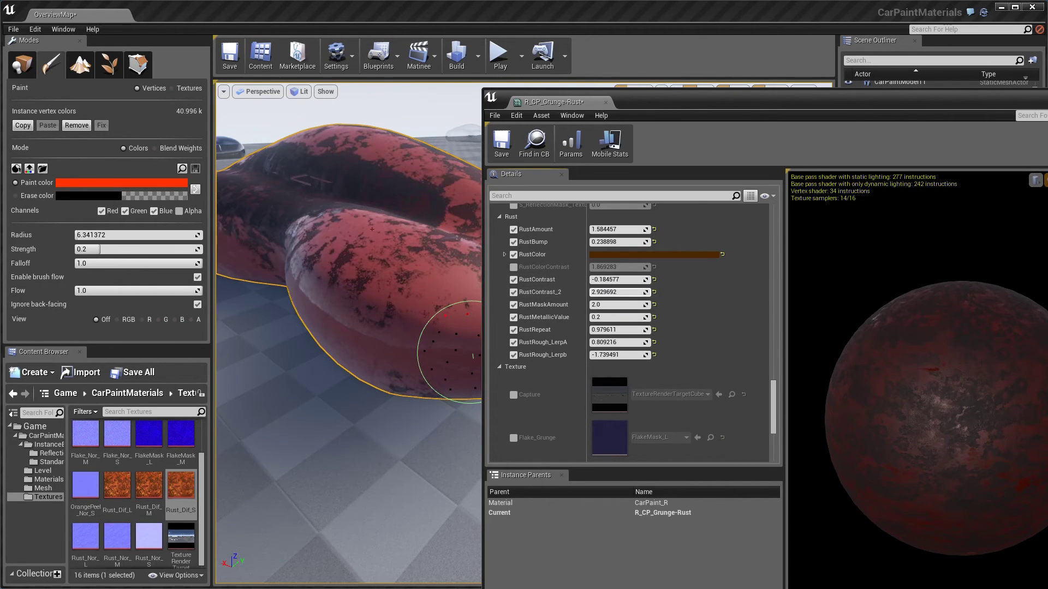
Step: Move the material instance window clear of the car model, and set the Reflection group's Grunge_Amount to 4.600459 and Grunge_Contrast to 6.40919
scroll(715, 300, up, 5)
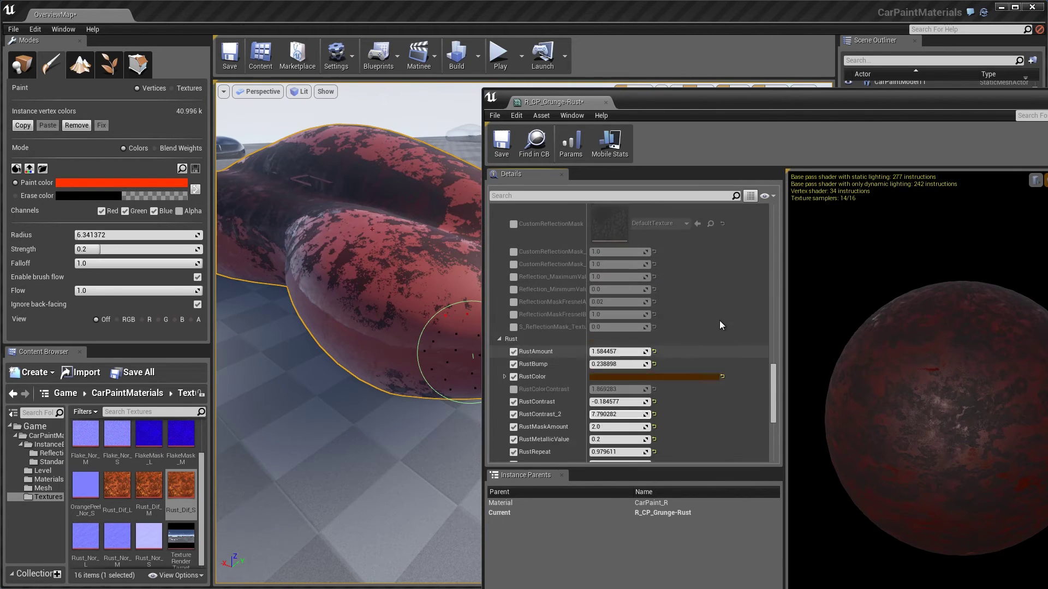
drag(771, 381, 771, 310)
scroll(741, 356, up, 2)
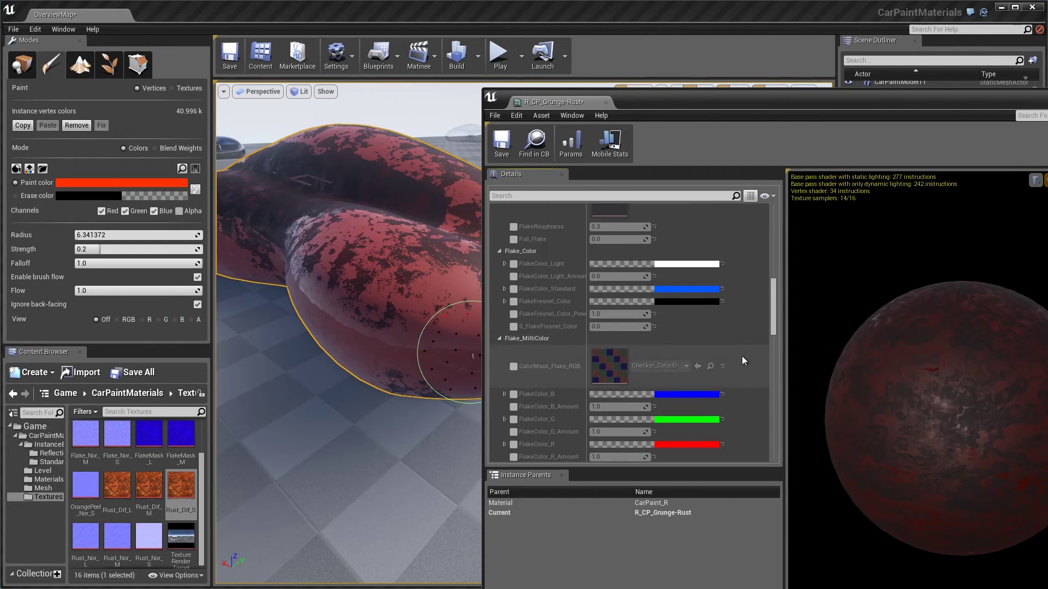
scroll(738, 355, down, 2)
scroll(720, 366, down, 3)
scroll(708, 380, down, 2)
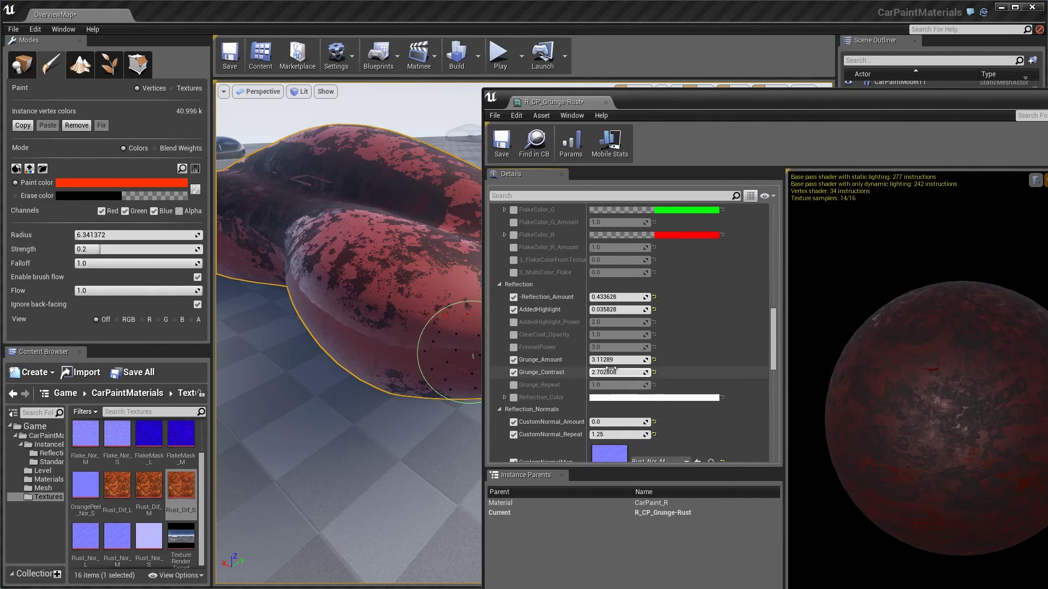
drag(689, 99, 871, 119)
mouse_move(551, 249)
right_down()
mouse_move(537, 251)
mouse_move(554, 250)
right_up()
mouse_move(788, 380)
mouse_down()
mouse_move(829, 380)
mouse_move(788, 381)
mouse_move(796, 394)
mouse_move(830, 394)
mouse_move(794, 394)
mouse_move(794, 381)
mouse_up()
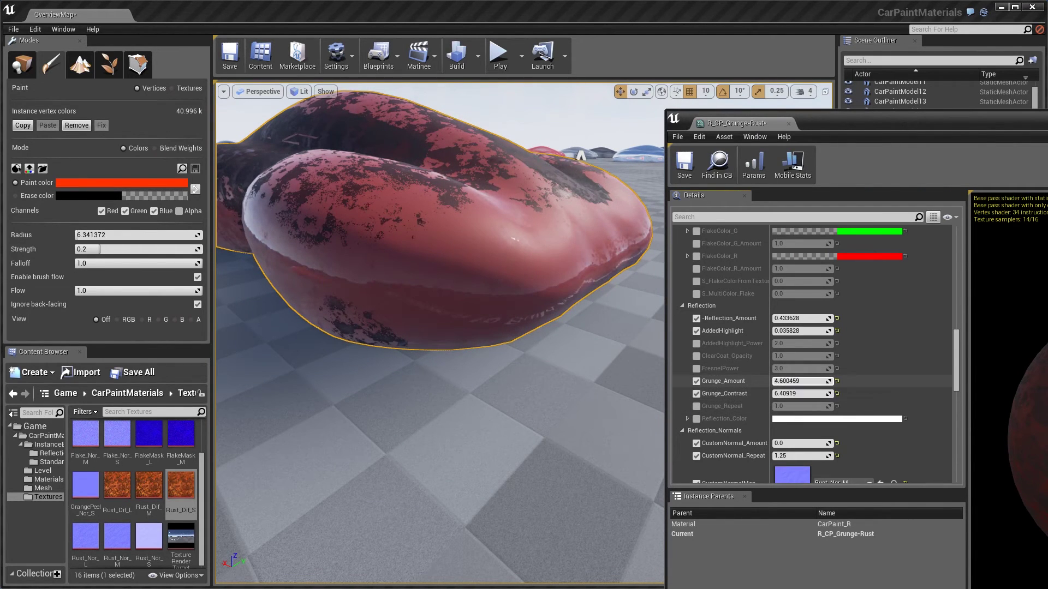
Step: Set Reflection_Amount to 0.910486, Grunge_Amount to 6.011805 and Grunge_Contrast to 3.161485, and check the clear coat grunge on the car model
drag(788, 318, 826, 318)
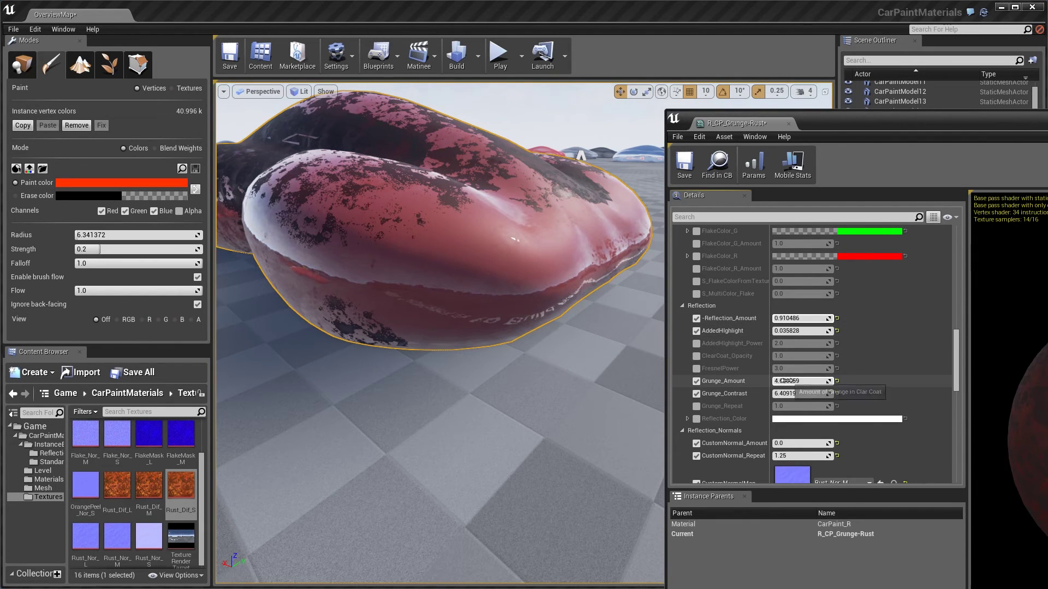
mouse_move(786, 381)
mouse_down()
mouse_move(802, 381)
mouse_move(781, 394)
mouse_up()
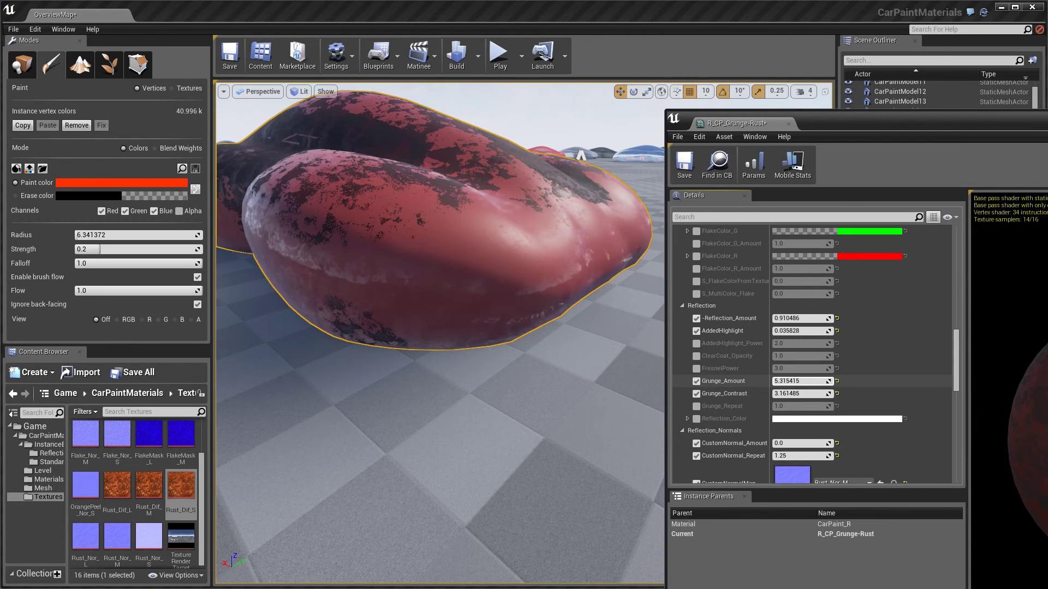
drag(800, 381, 802, 381)
right_drag(436, 306, 502, 307)
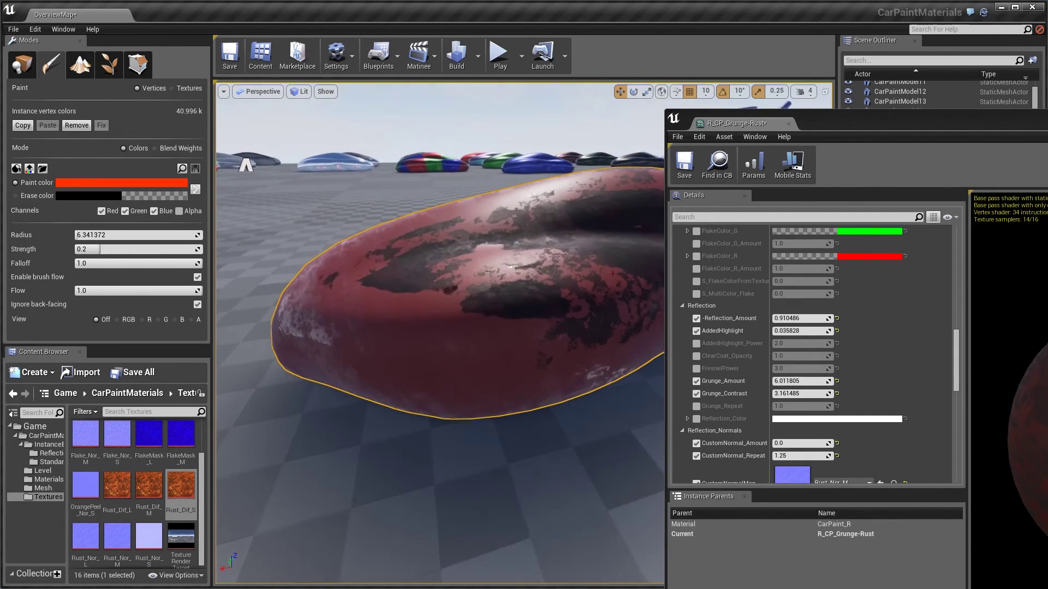
Step: Widen the parameter name column in the Base group, enable BaseRoughness, and set it to 0.809345
scroll(918, 332, up, 3)
drag(956, 343, 959, 278)
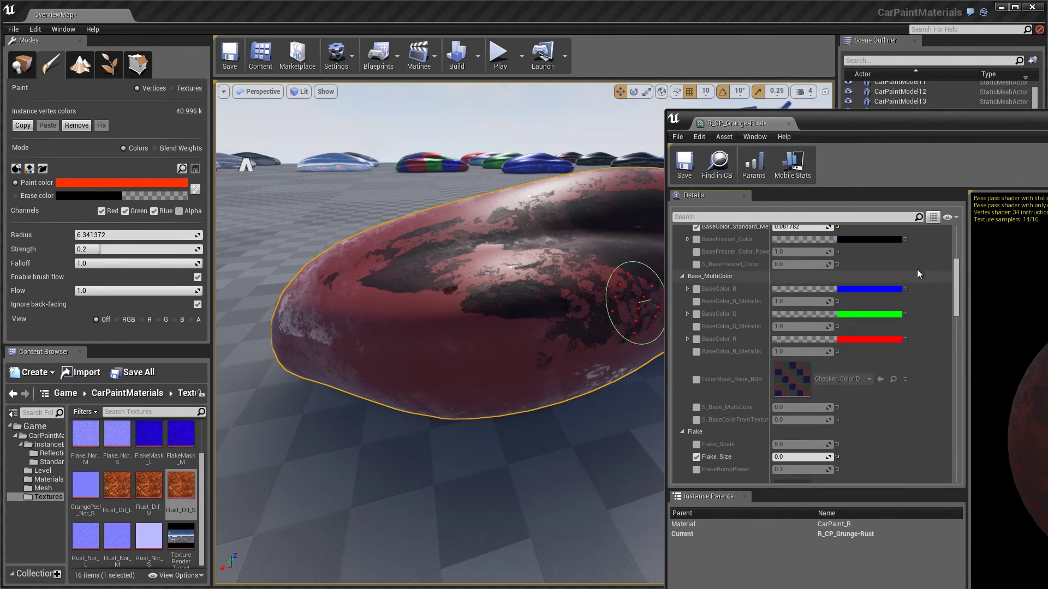
scroll(815, 343, up, 6)
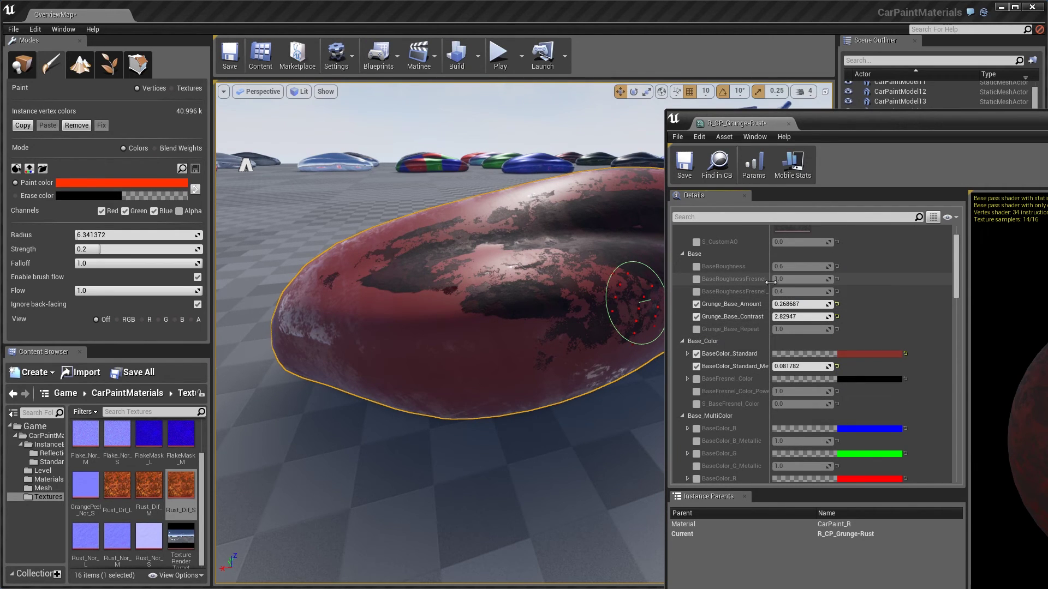
drag(770, 282, 804, 282)
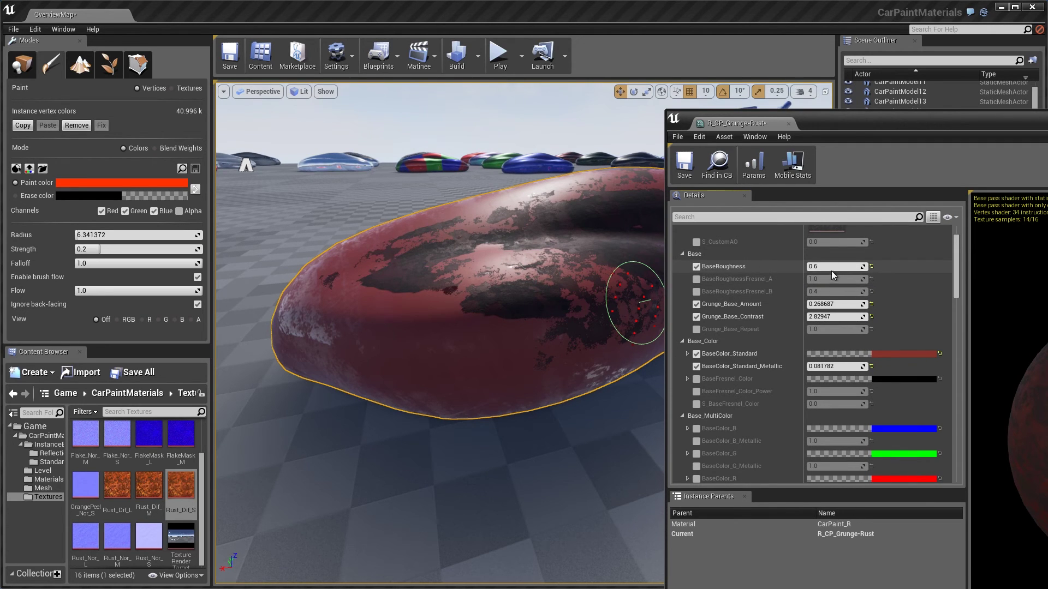
mouse_move(833, 275)
mouse_down()
mouse_move(802, 274)
mouse_move(851, 266)
mouse_up()
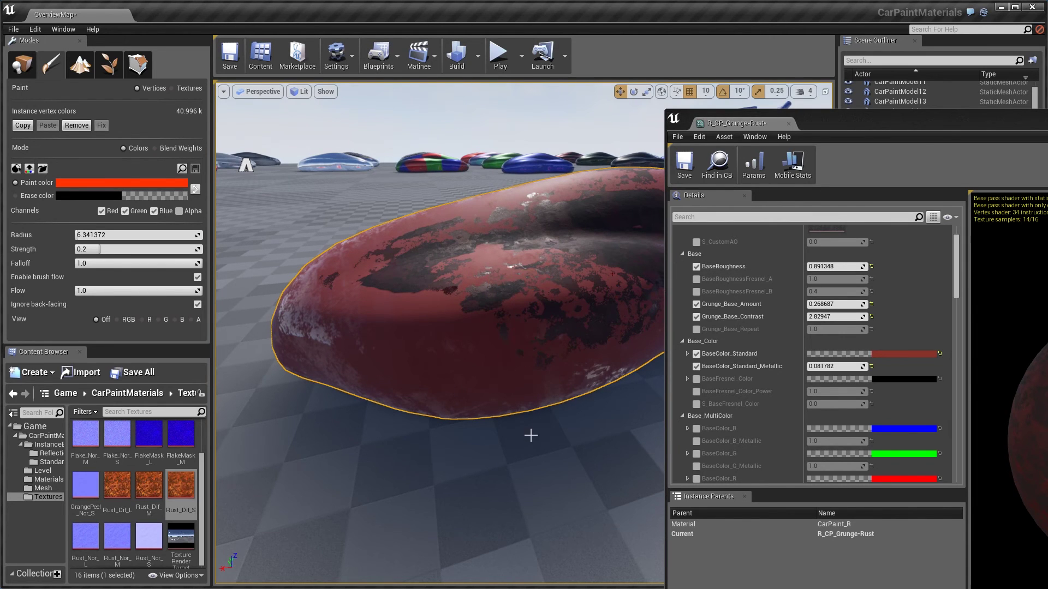
scroll(531, 435, up, 3)
mouse_move(843, 267)
mouse_down()
mouse_move(860, 267)
mouse_move(821, 267)
mouse_move(840, 266)
mouse_up()
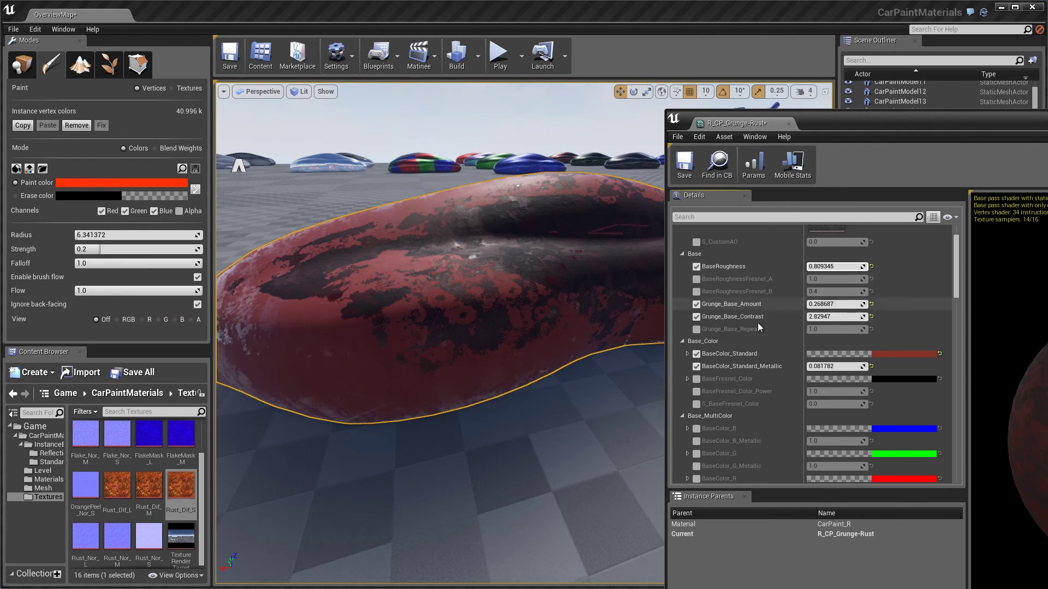
Step: Enable Grunge_Base_Repeat and set Grunge_Base_Amount to 1.628696, checking the base grunge on the car model
scroll(721, 358, down, 2)
scroll(721, 358, down, 1)
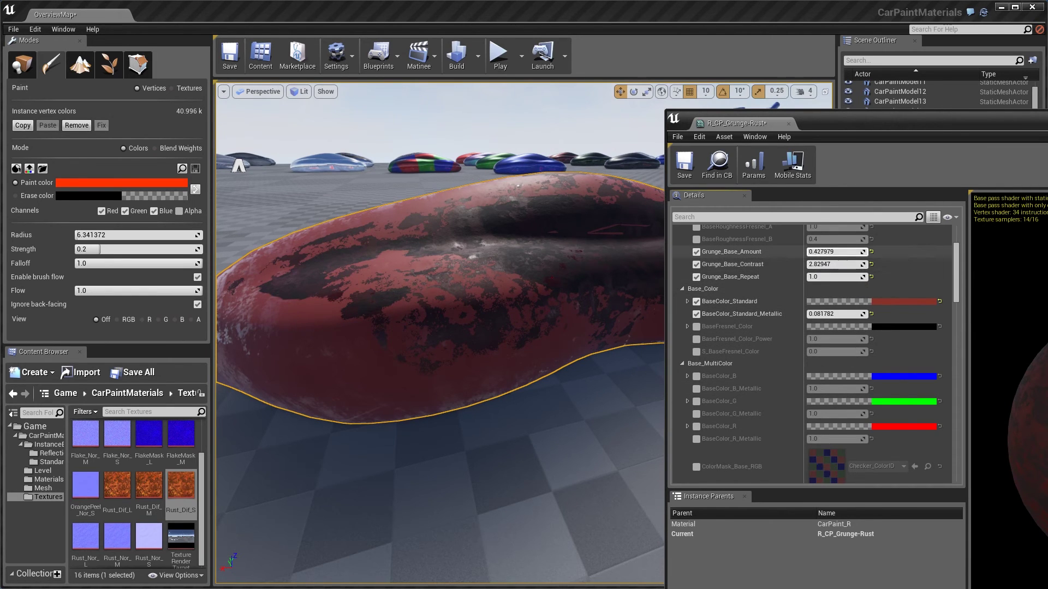
drag(835, 251, 854, 252)
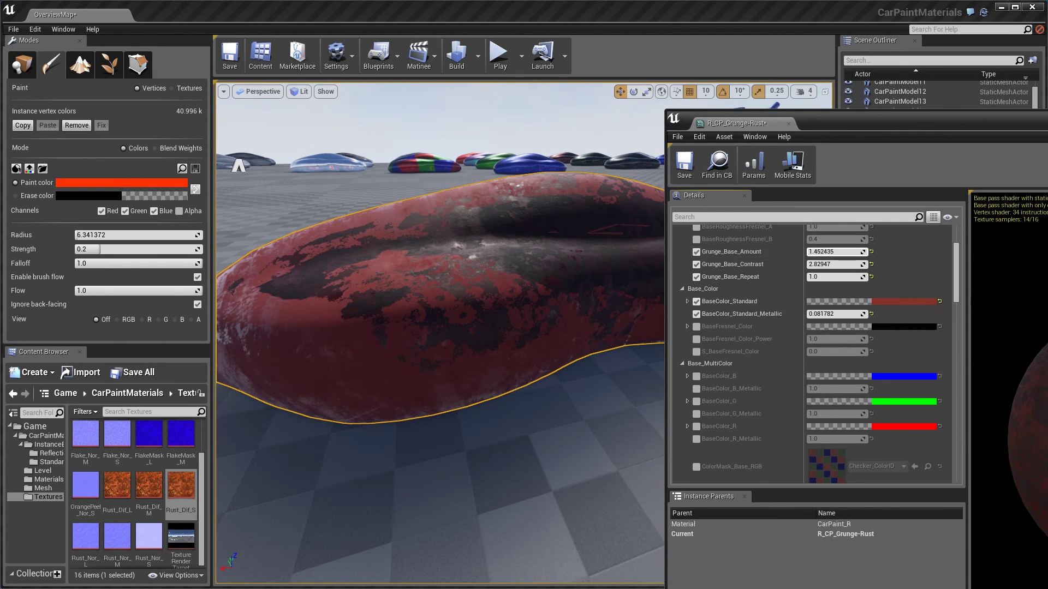
right_drag(603, 445, 605, 439)
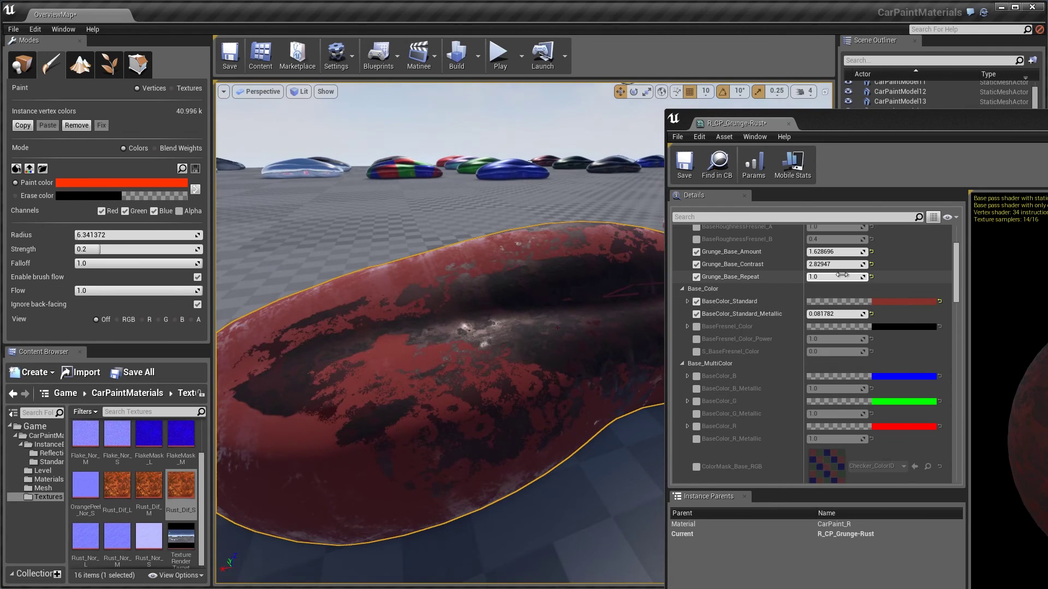
Step: Set Grunge_Base_Repeat to 3.433184 and check the grunge tiling from another side of the car model
drag(824, 278, 841, 278)
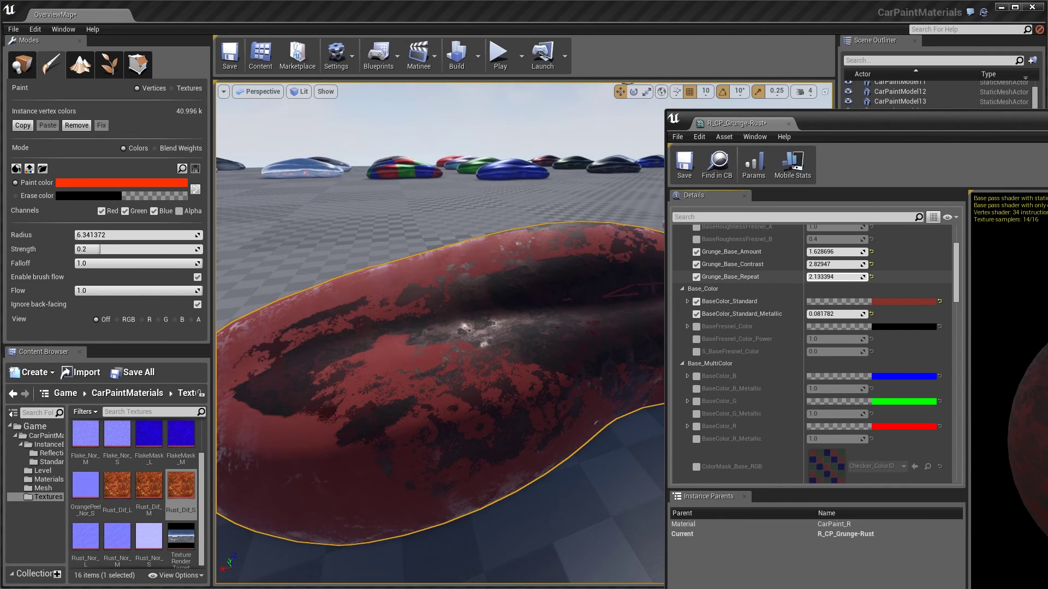
drag(837, 277, 842, 278)
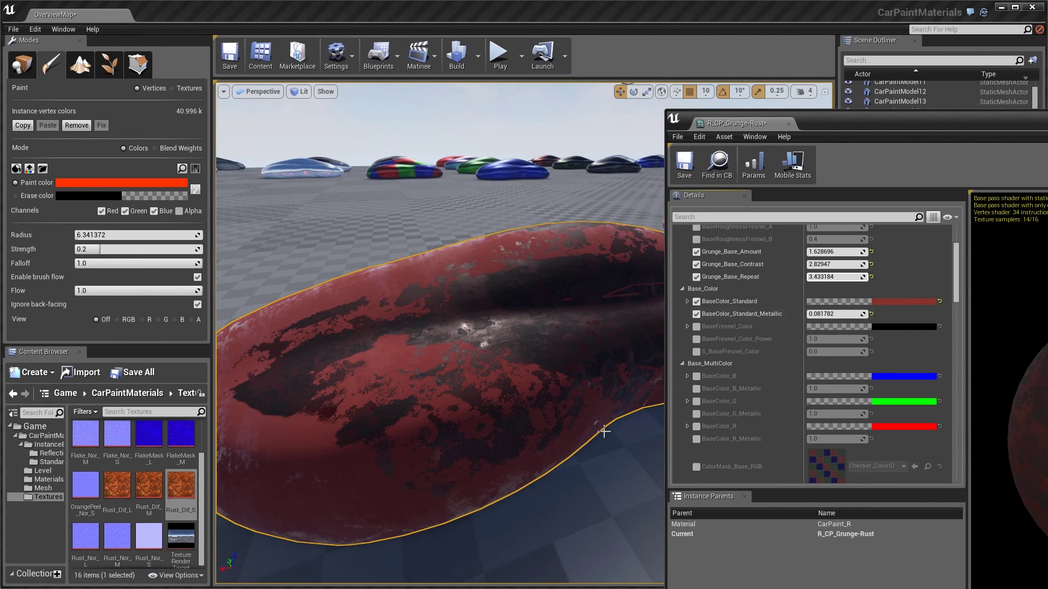
right_drag(603, 429, 712, 434)
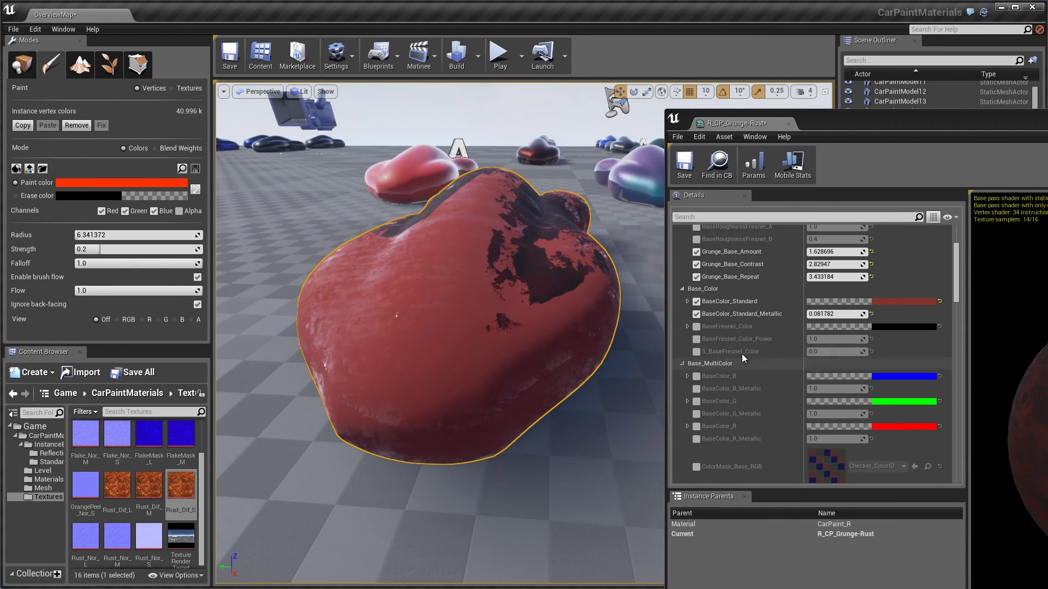
Step: Vertex paint two strokes along the smooth red strip on the car model's top to blend it with the surrounding rust
scroll(820, 325, up, 5)
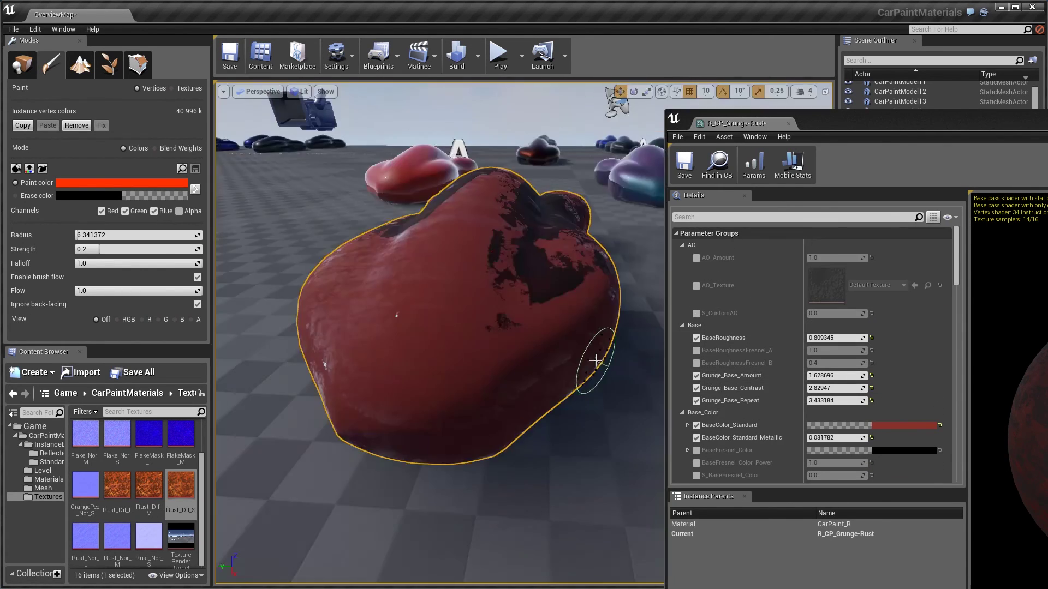
right_drag(589, 407, 591, 446)
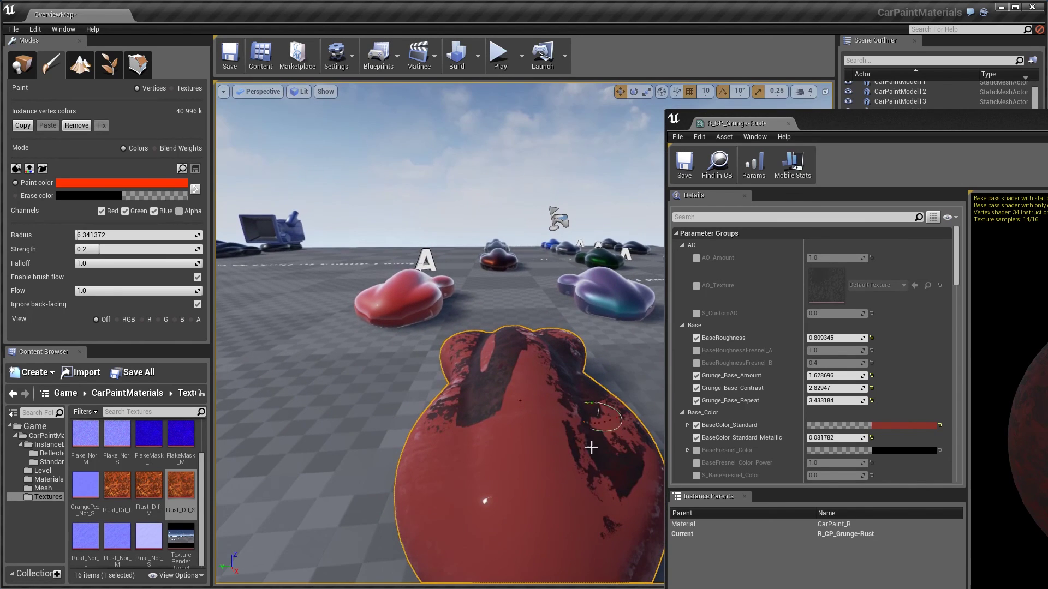
right_drag(414, 394, 447, 415)
right_drag(540, 405, 539, 408)
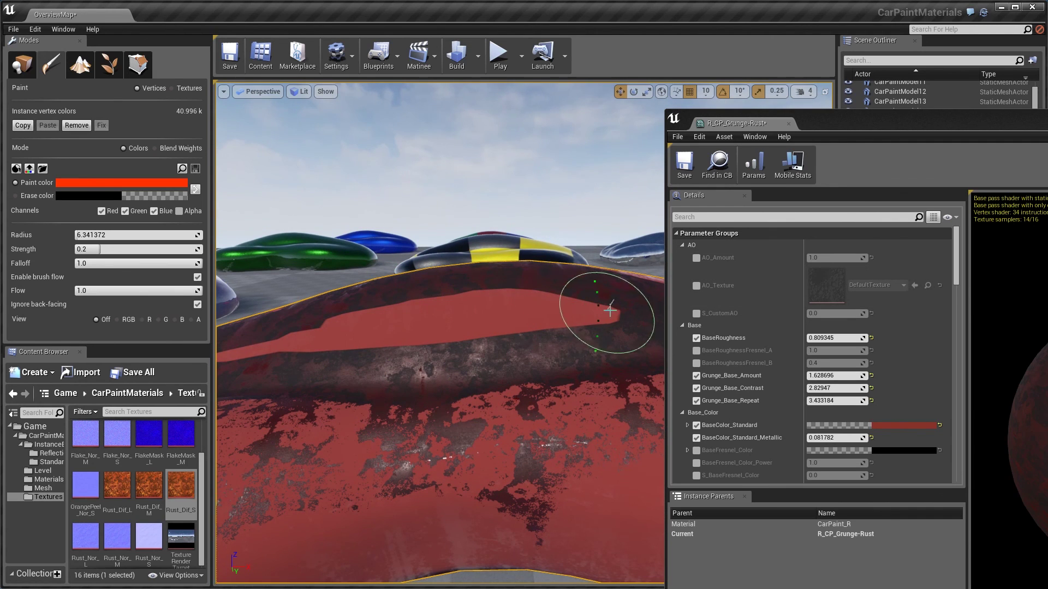
drag(610, 310, 330, 331)
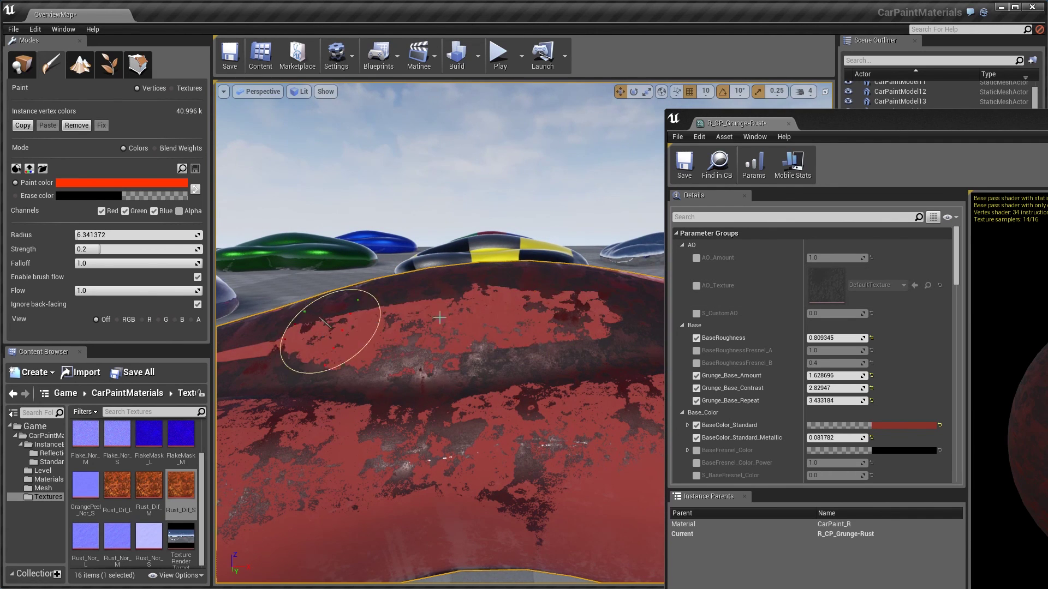
drag(607, 308, 255, 347)
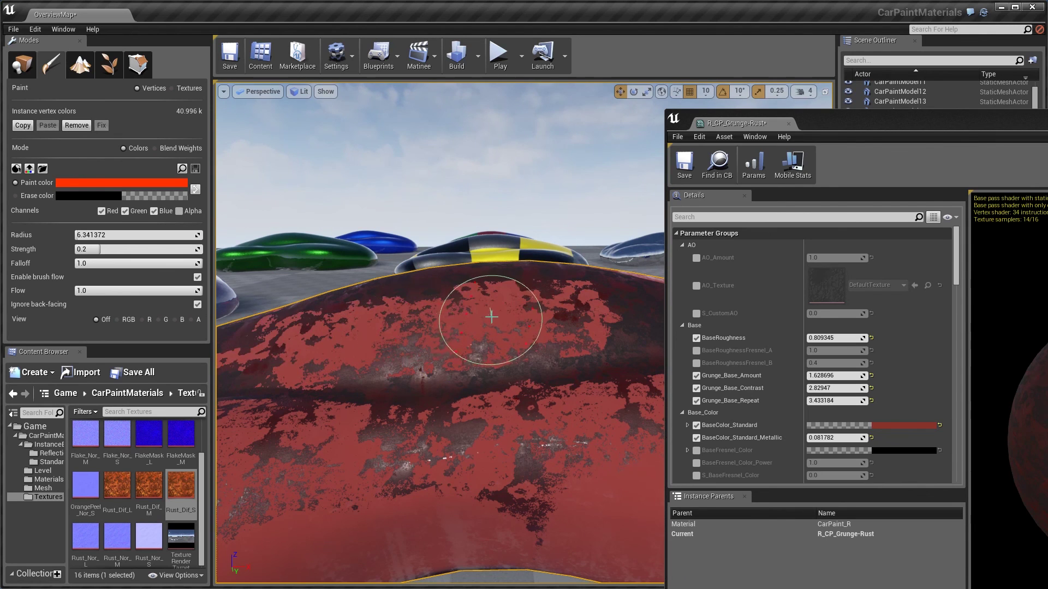
scroll(491, 317, down, 8)
scroll(600, 414, up, 6)
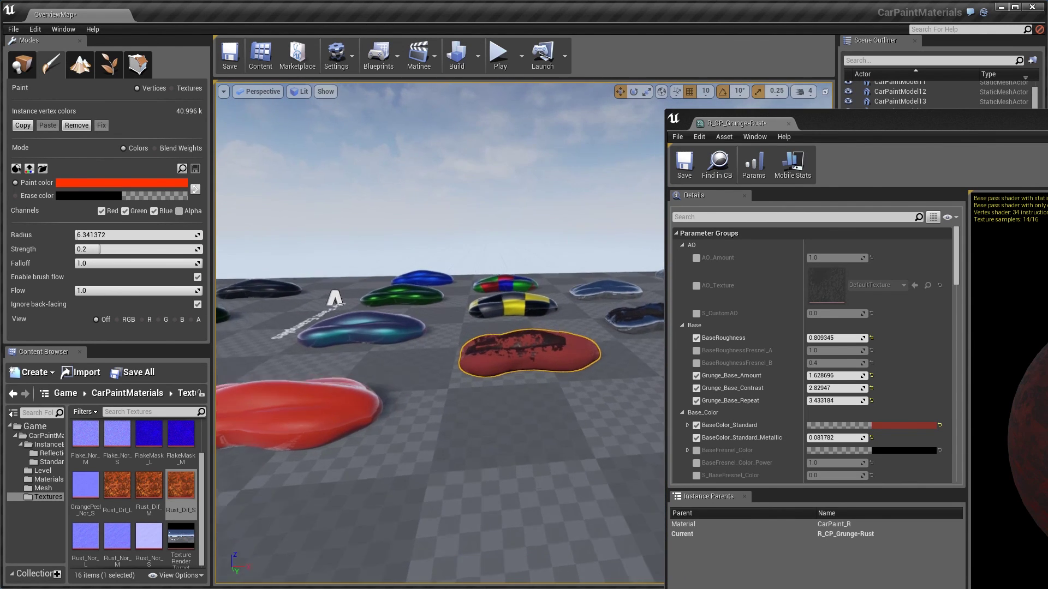
Step: Move the material instance window to show its preview sphere, and look over the Flake parameters and the painted car surface
drag(911, 118, 735, 40)
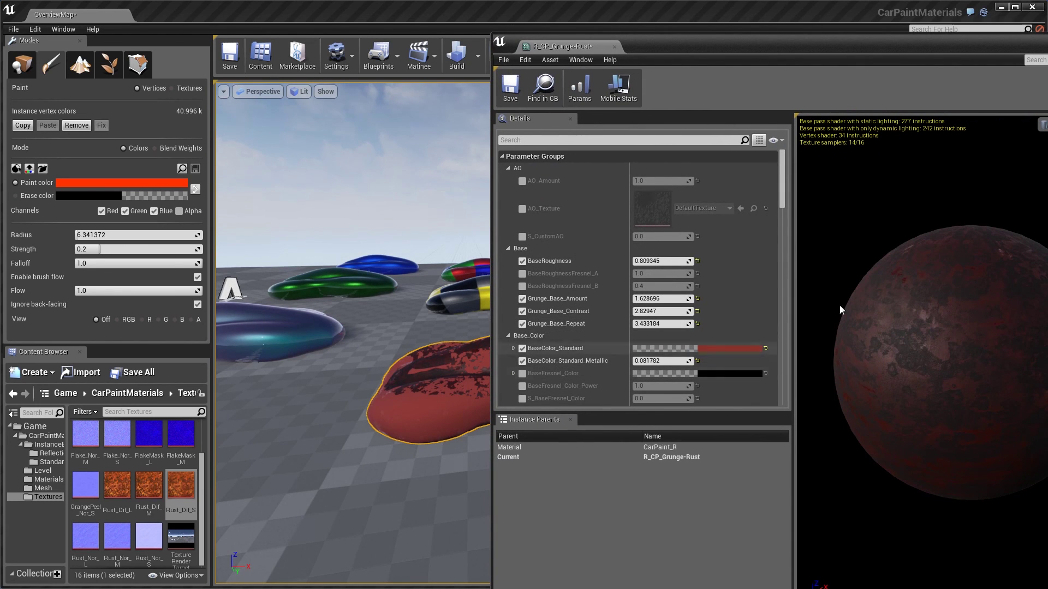
drag(782, 175, 776, 241)
right_drag(410, 299, 412, 299)
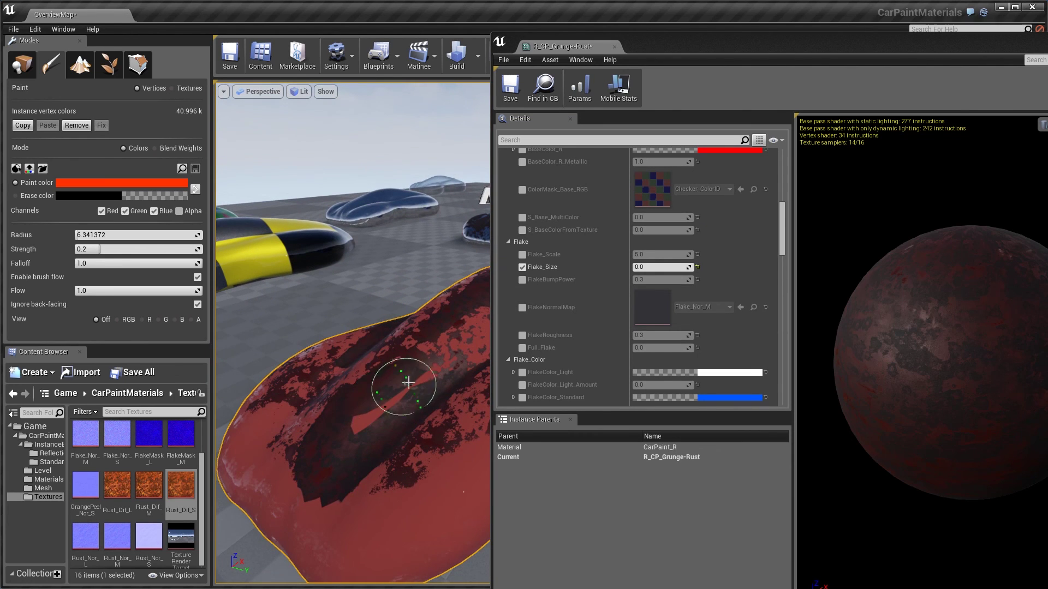